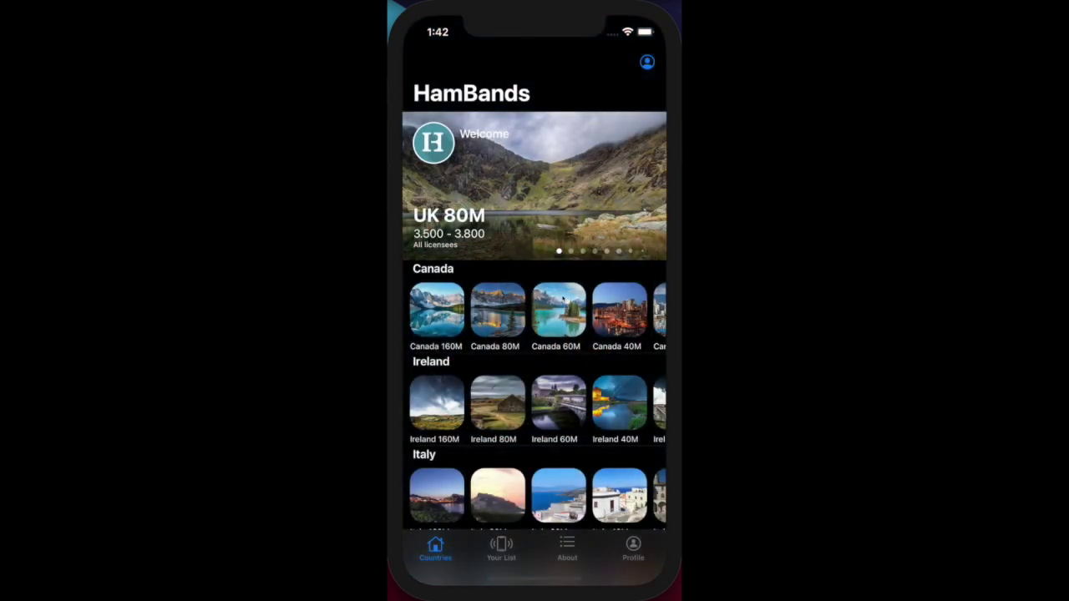
Switch the simulated phone to light appearance and back to dark appearance.
key(super+shift+a)
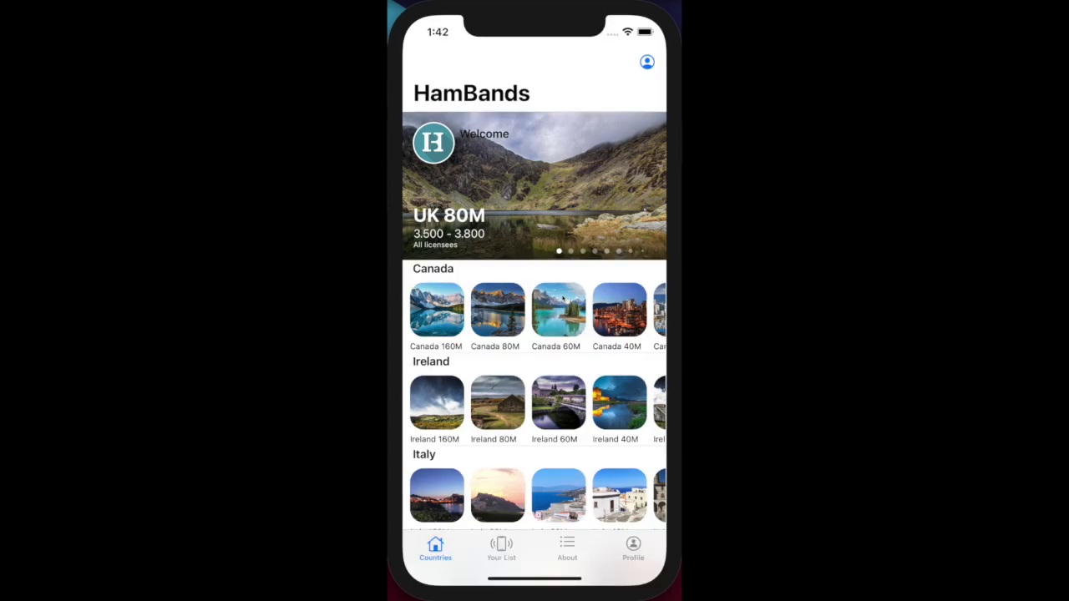
key(super+shift+a)
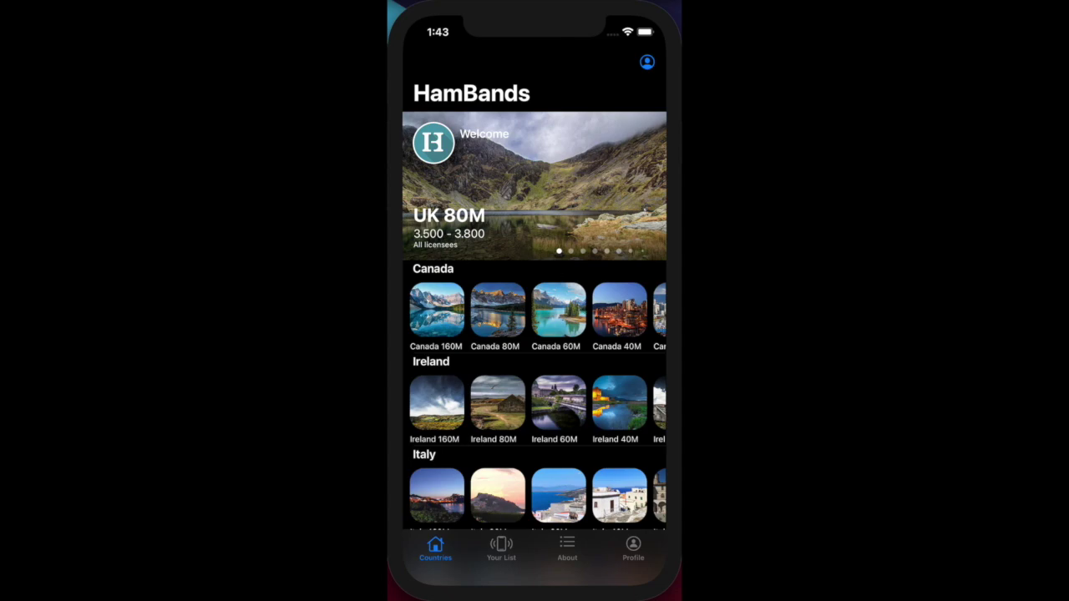
Fill in the first name and call sign in the user profile, and return to the countries page.
click(635, 548)
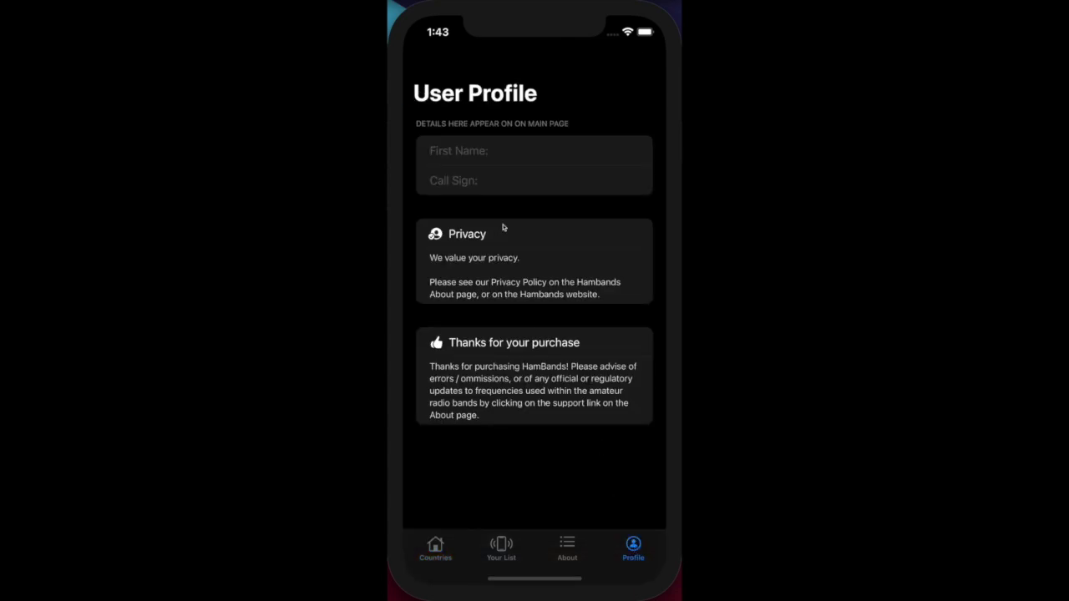
click(470, 156)
text(Joh)
text(GW3JVB)
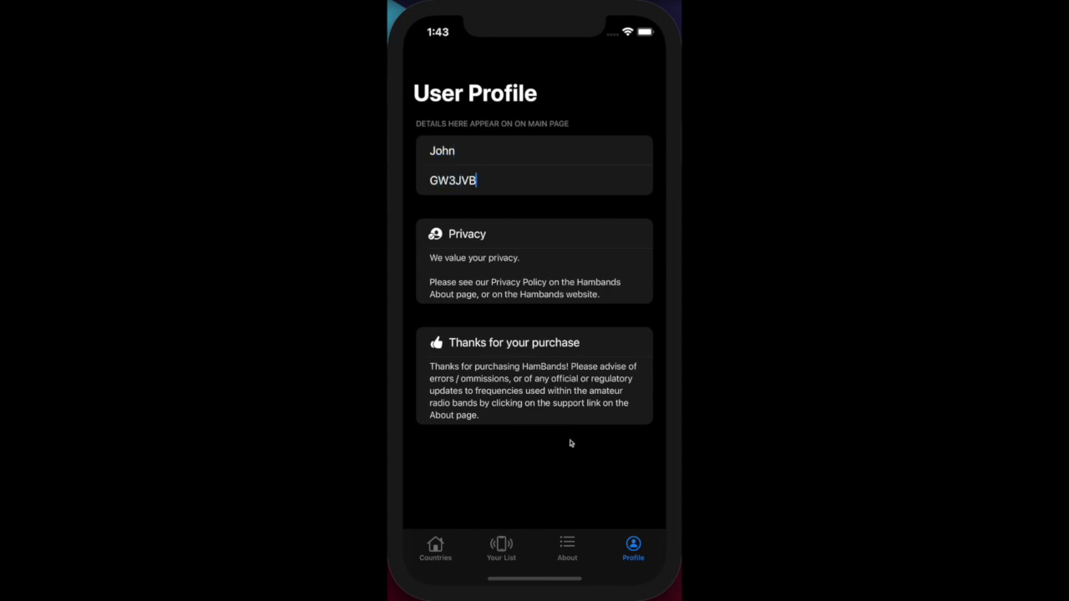
key(shift+Tab)
click(437, 549)
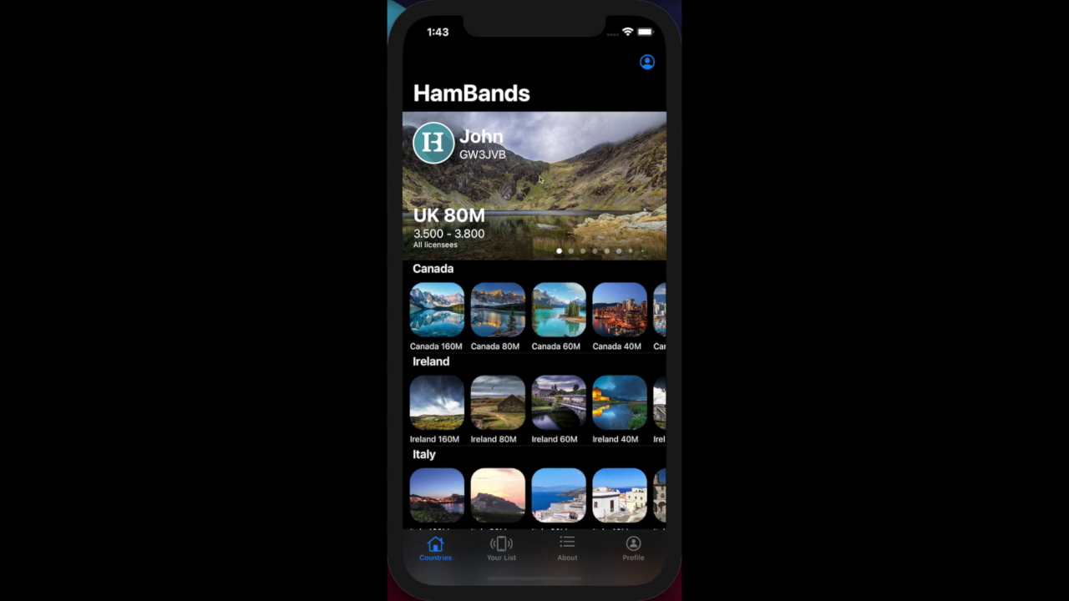
Go through the featured band images on the countries page as far as Spain 30M.
drag(608, 191, 465, 183)
drag(605, 184, 501, 183)
drag(603, 183, 501, 184)
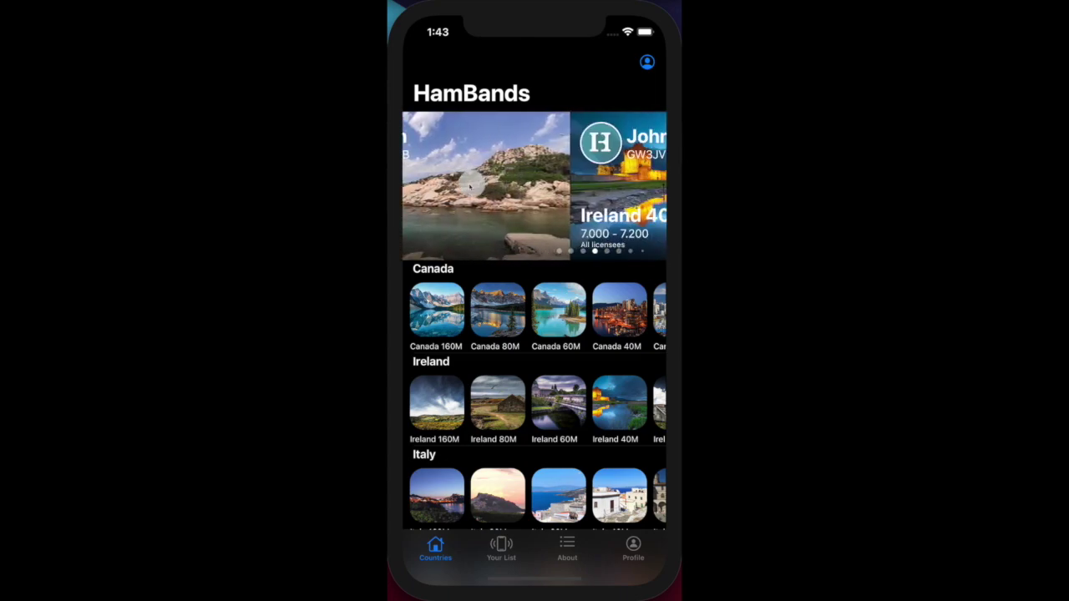
drag(584, 184, 439, 182)
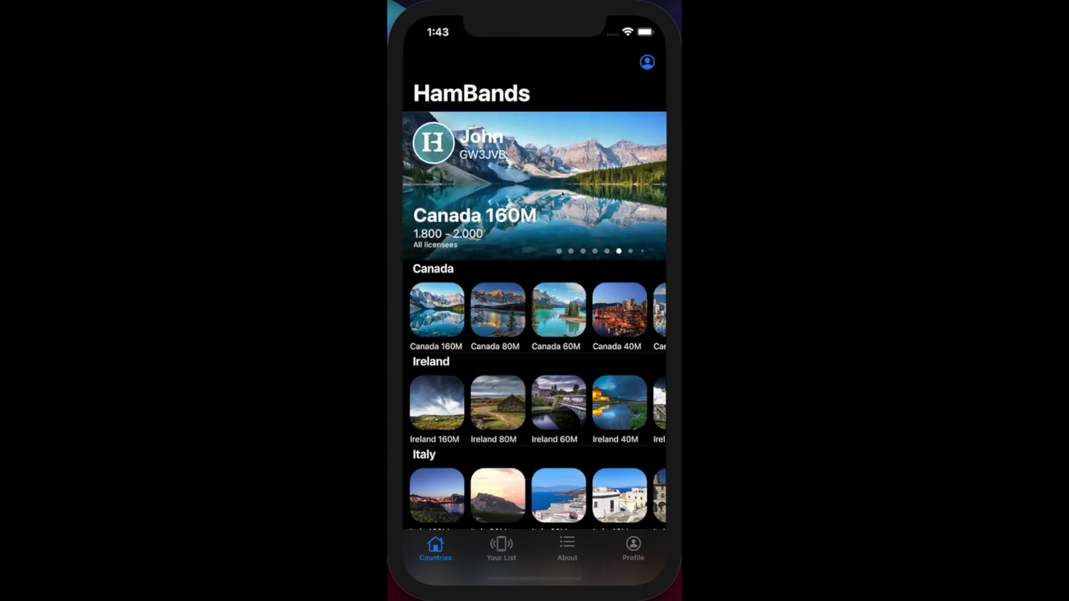
drag(601, 194, 484, 185)
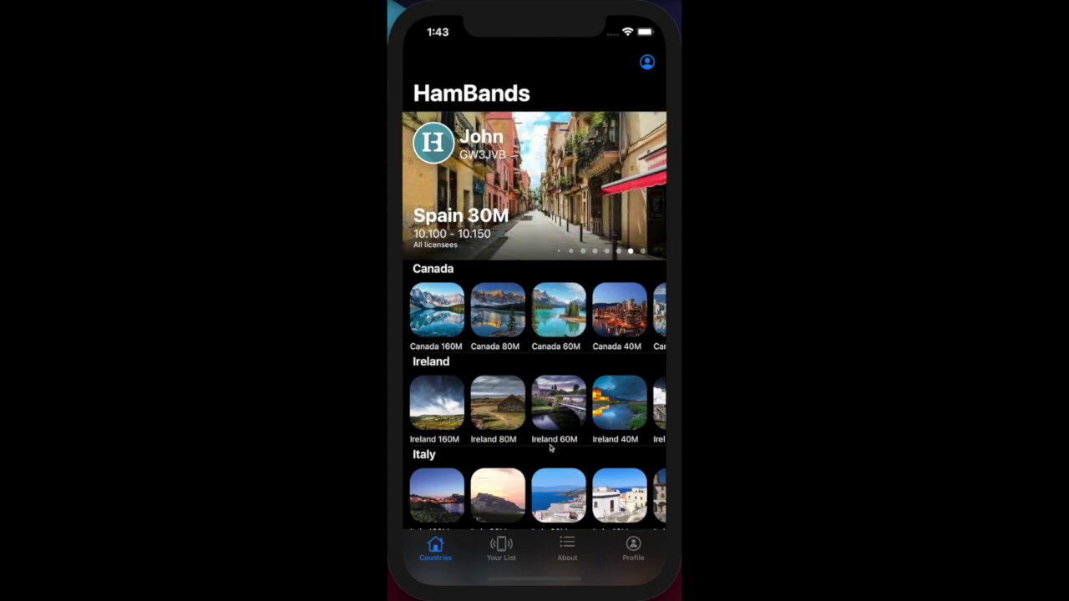
Browse the band rows of all countries from Canada to USA and return to the Canada row.
scroll(550, 448, down, 5)
scroll(545, 319, up, 5)
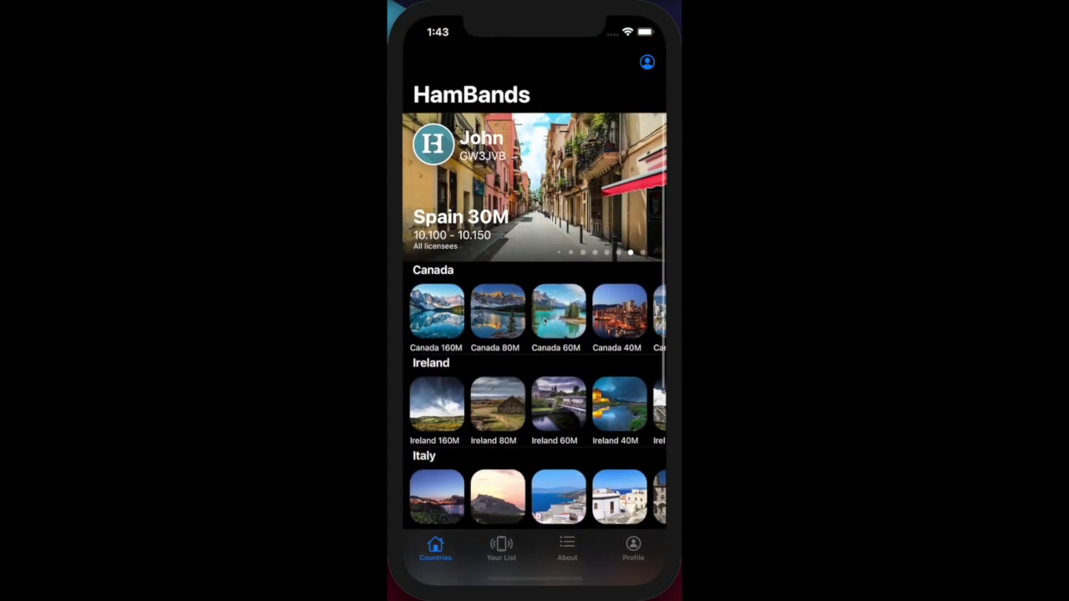
scroll(544, 319, down, 5)
scroll(556, 324, up, 3)
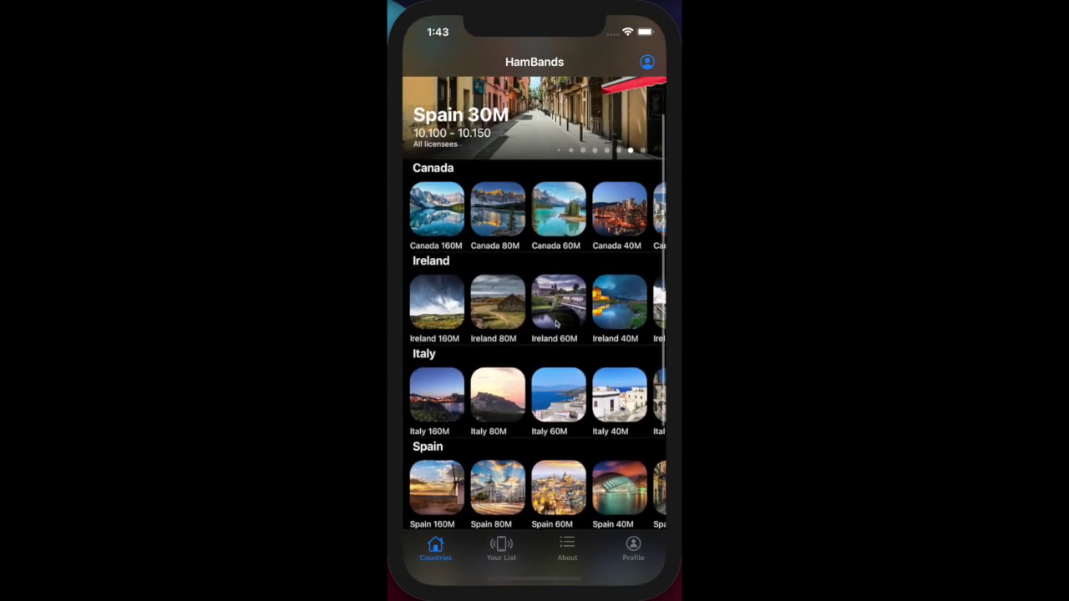
scroll(556, 324, up, 3)
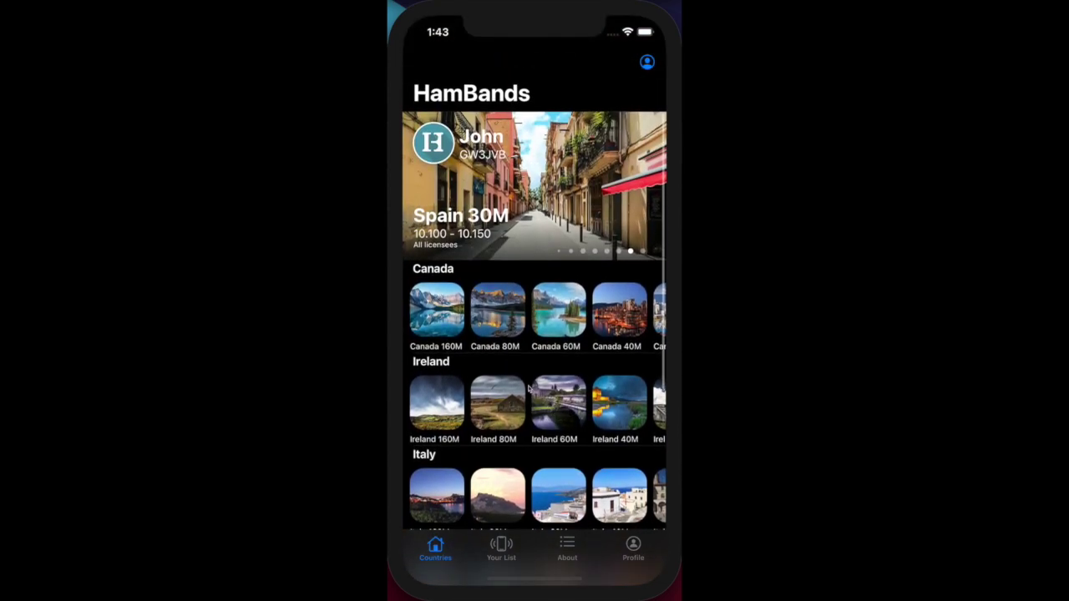
drag(487, 420, 496, 374)
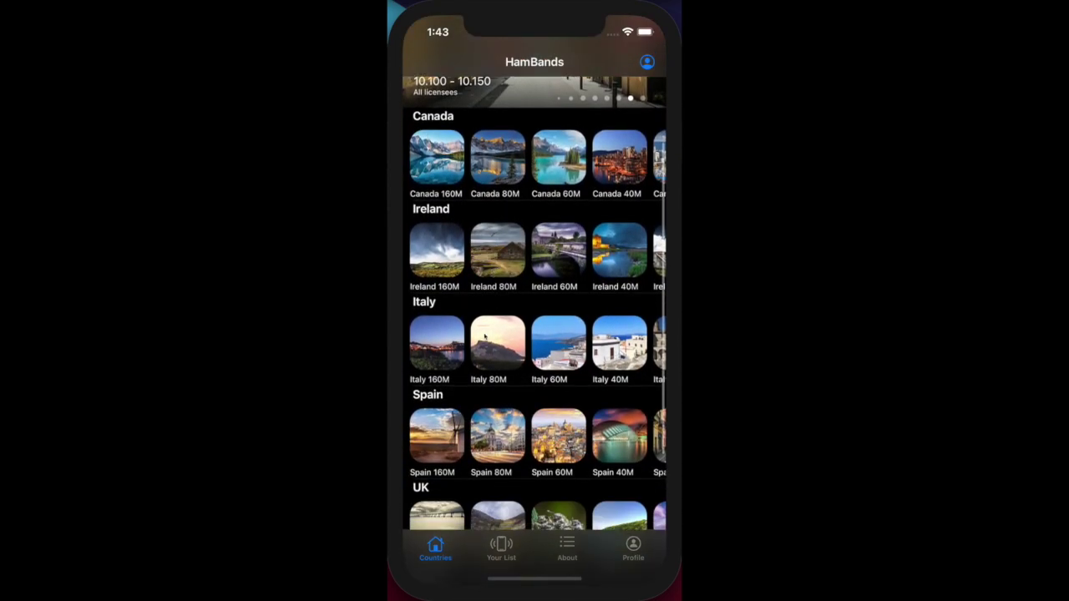
drag(477, 429, 479, 355)
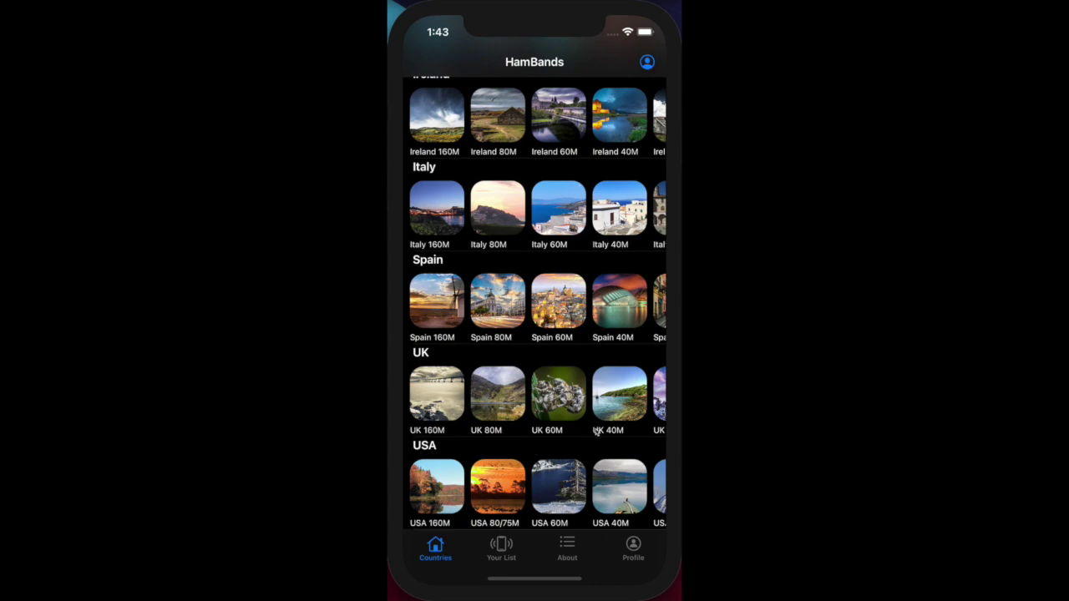
drag(572, 347, 546, 444)
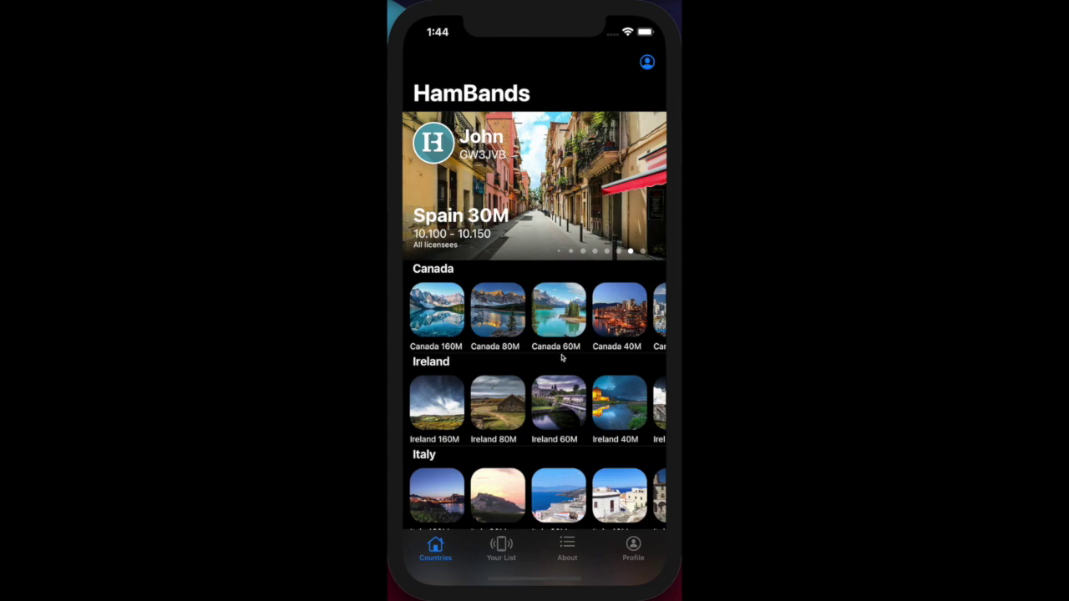
scroll(535, 442, down, 5)
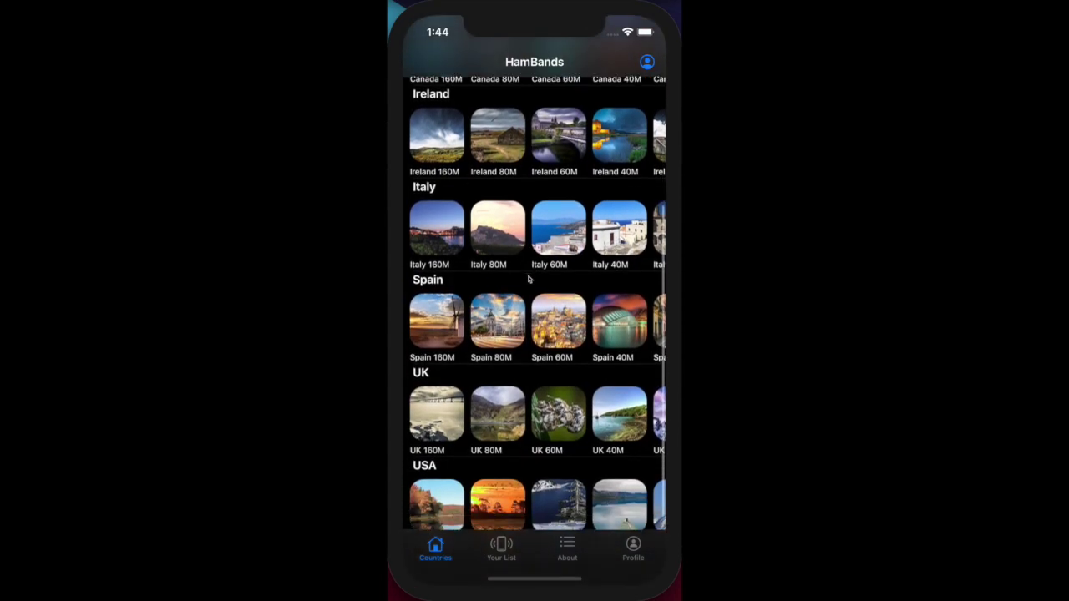
scroll(529, 278, up, 5)
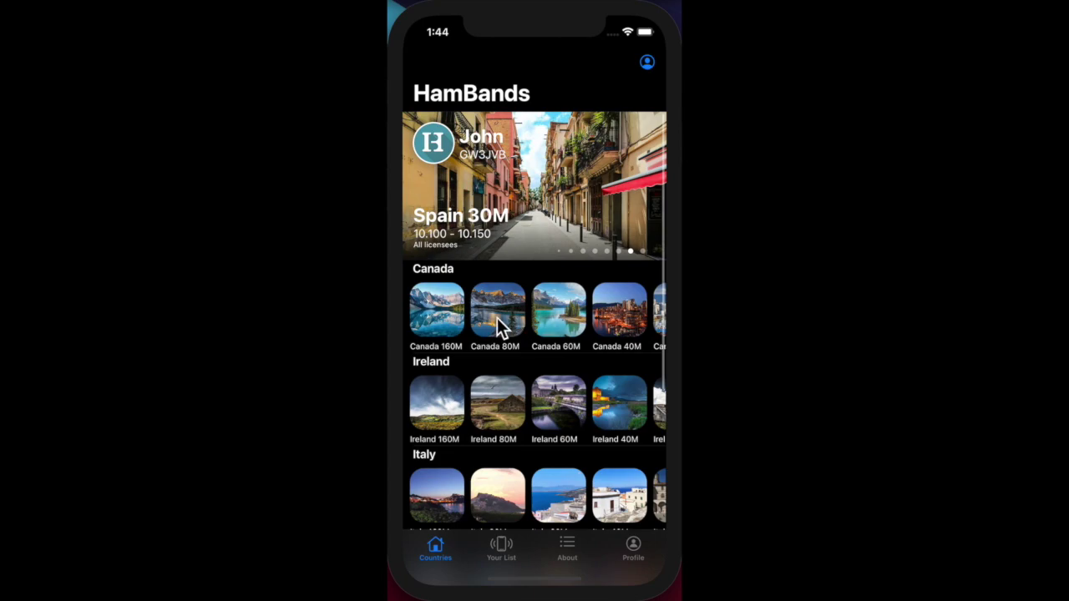
mouse_move(596, 316)
mouse_down()
mouse_move(447, 316)
mouse_move(576, 315)
mouse_up()
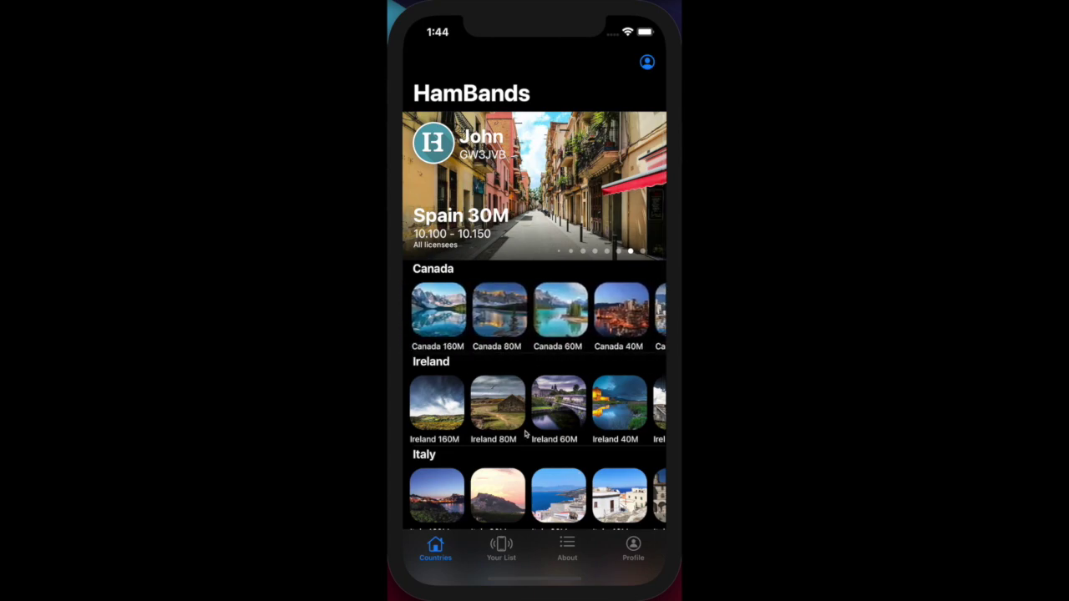
Open the UK 60M band details and examine the map and the usage notes.
drag(525, 512, 525, 230)
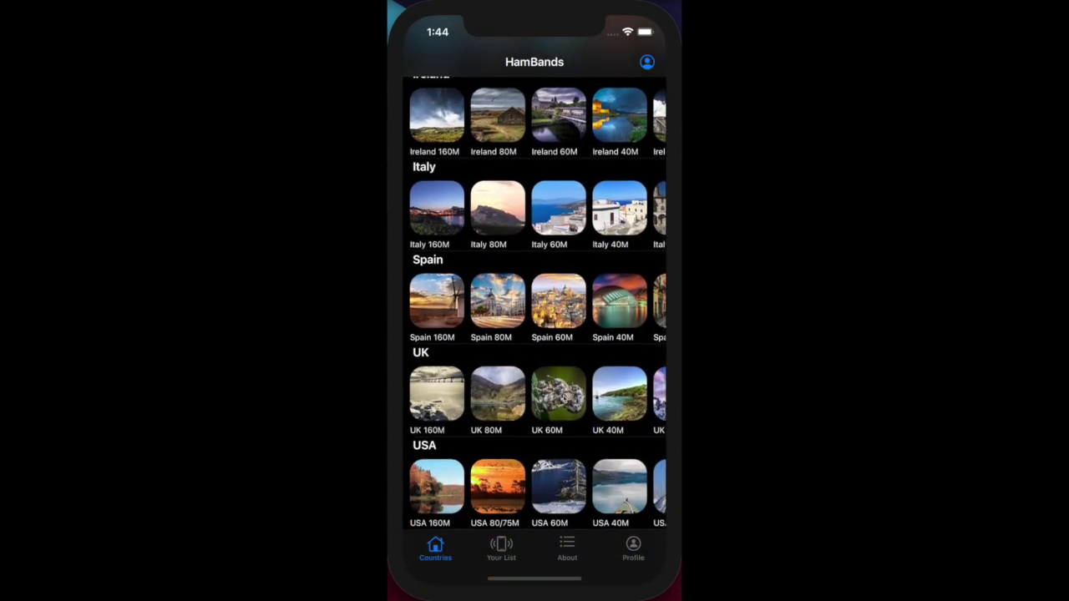
click(560, 394)
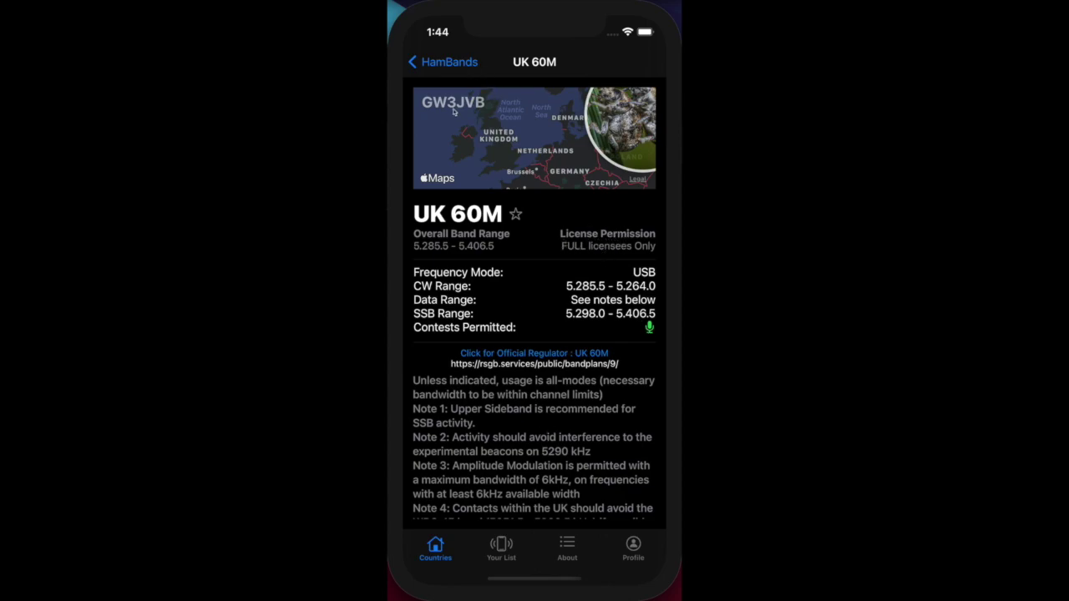
drag(510, 144, 524, 139)
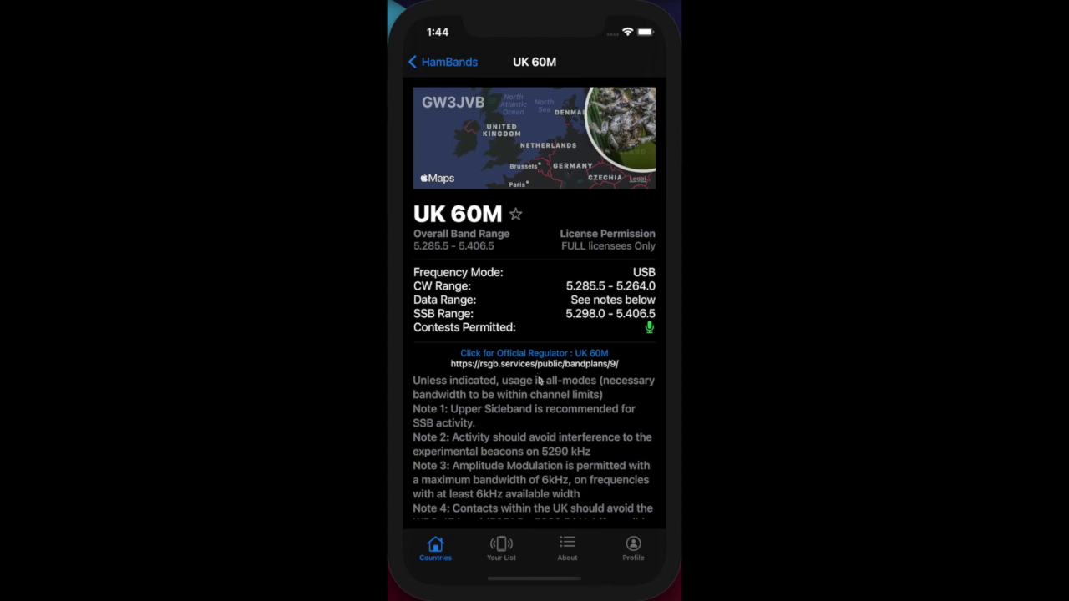
drag(543, 436, 536, 358)
drag(538, 394, 537, 365)
Mark UK 60M as a favourite, remove the mark again, and return to the beginning of the countries page.
click(515, 215)
click(515, 215)
click(445, 64)
scroll(543, 291, up, 5)
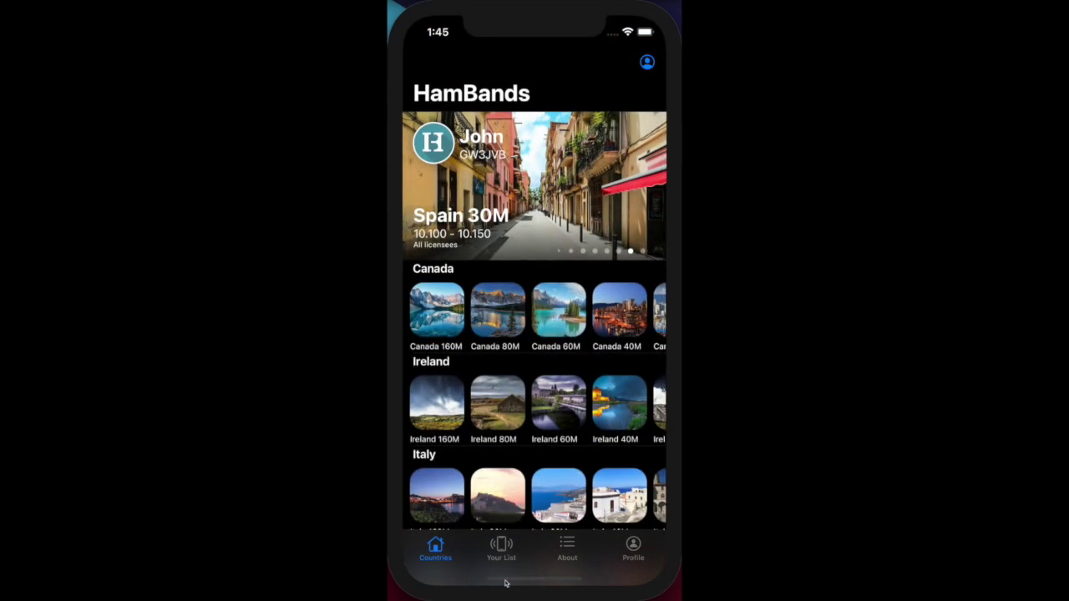
Follow the support link on the About page to the website's Contact/Support form, and return to Hambands.
click(565, 546)
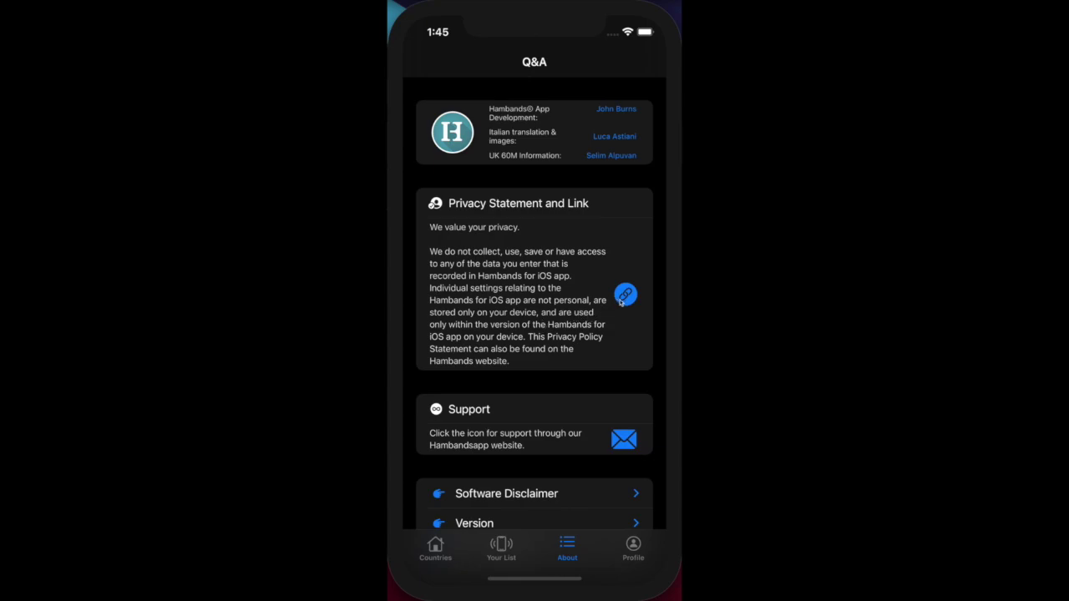
click(623, 440)
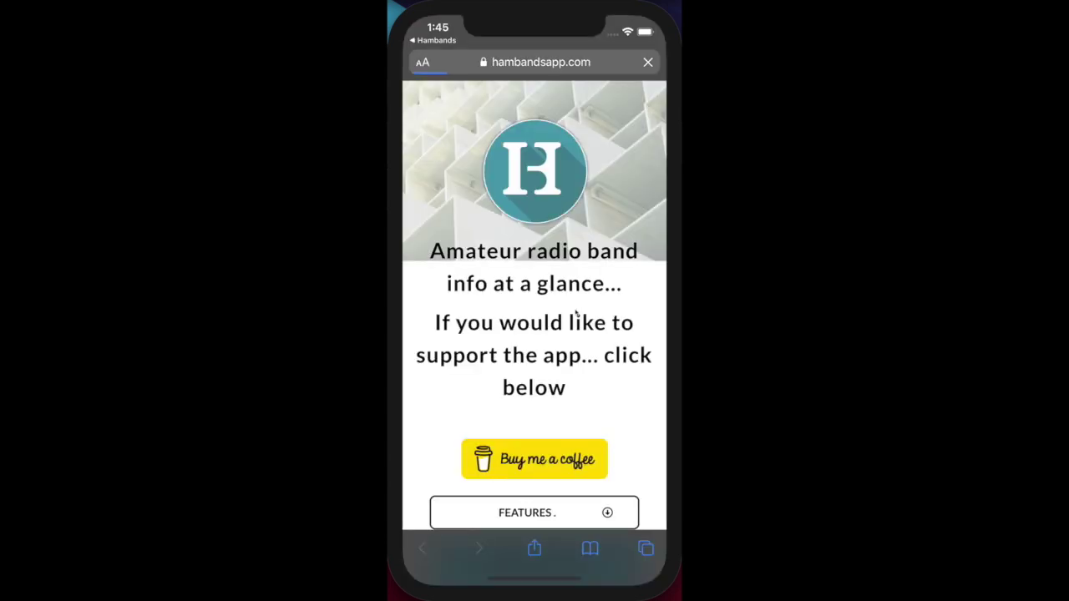
scroll(573, 354, down, 15)
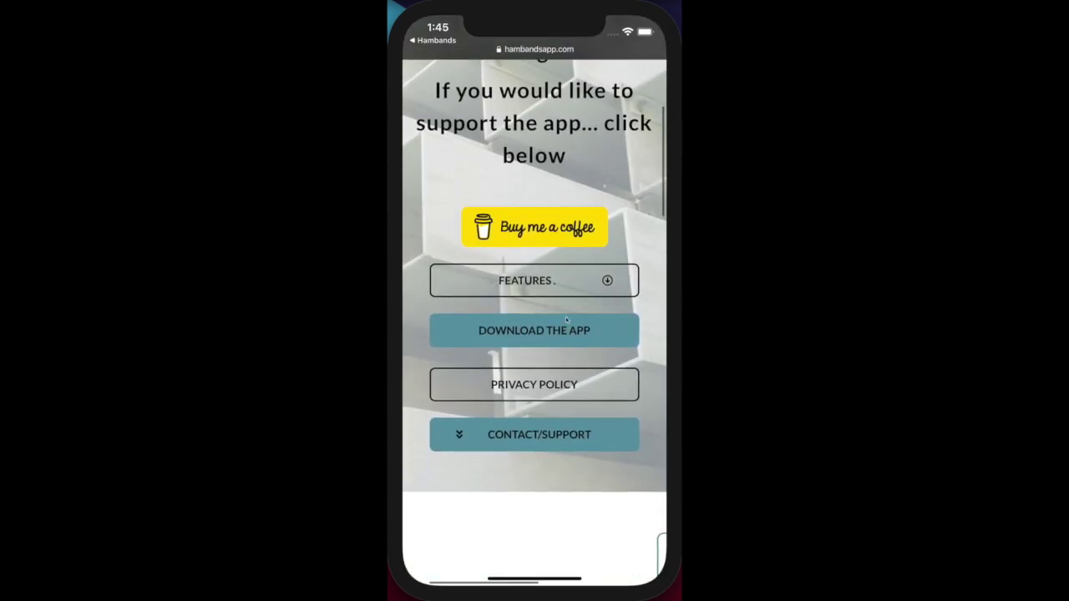
drag(576, 392, 574, 90)
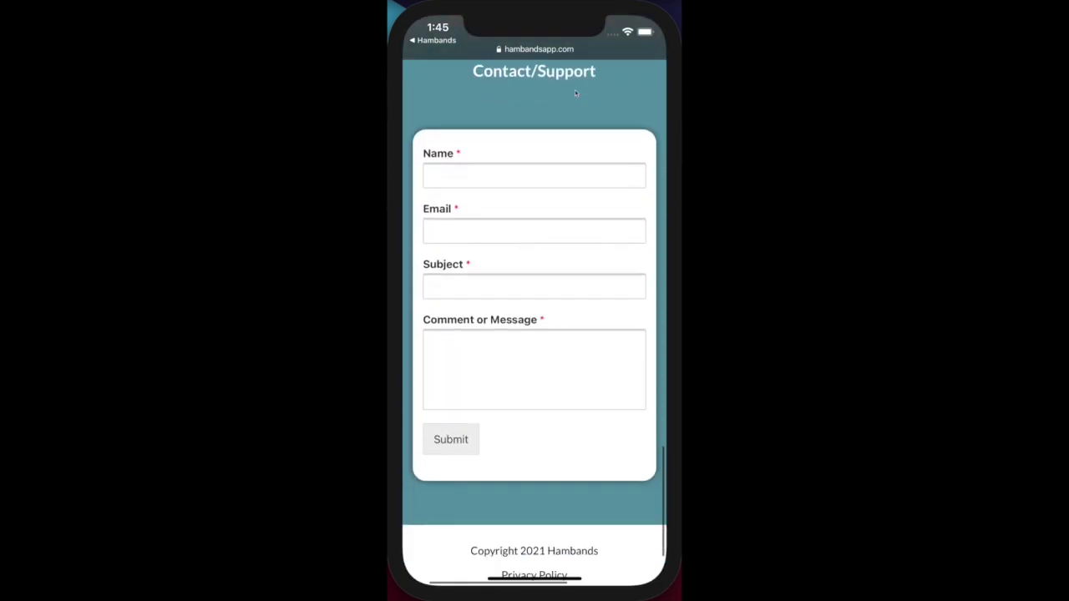
click(432, 41)
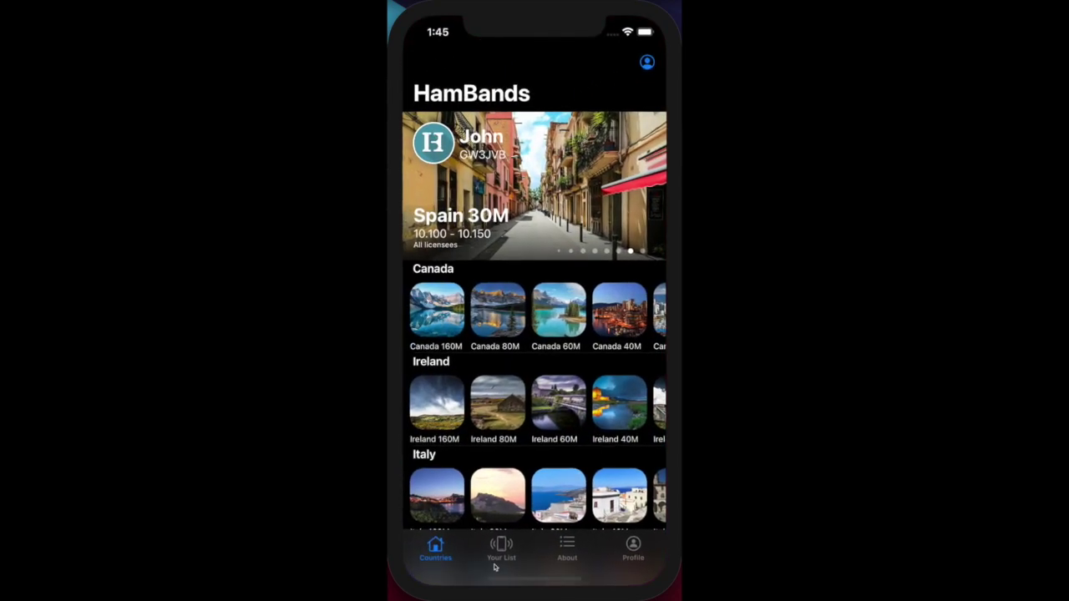
Open Your List and browse the unfiltered list of bands through UK, Italy, USA and Ireland.
click(502, 548)
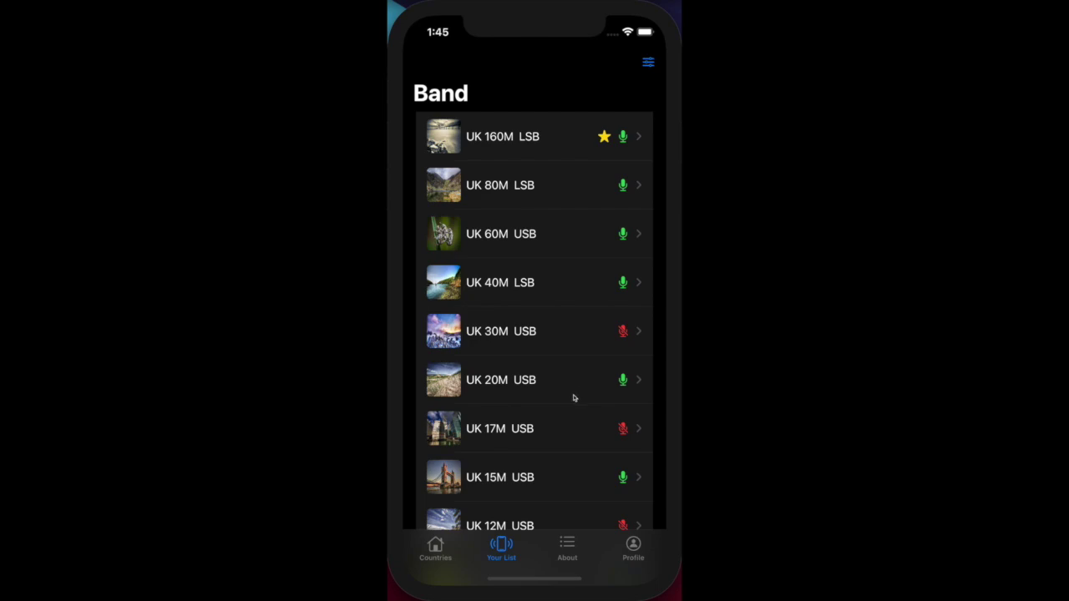
drag(570, 415, 566, 284)
drag(554, 402, 551, 250)
drag(549, 353, 549, 269)
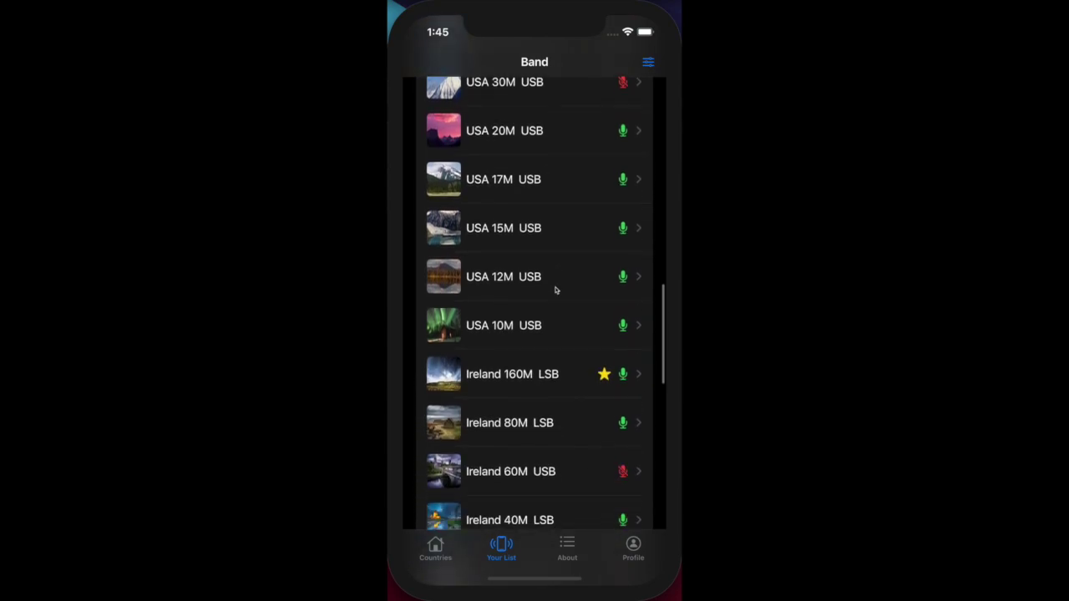
drag(568, 372, 579, 201)
drag(579, 263, 578, 288)
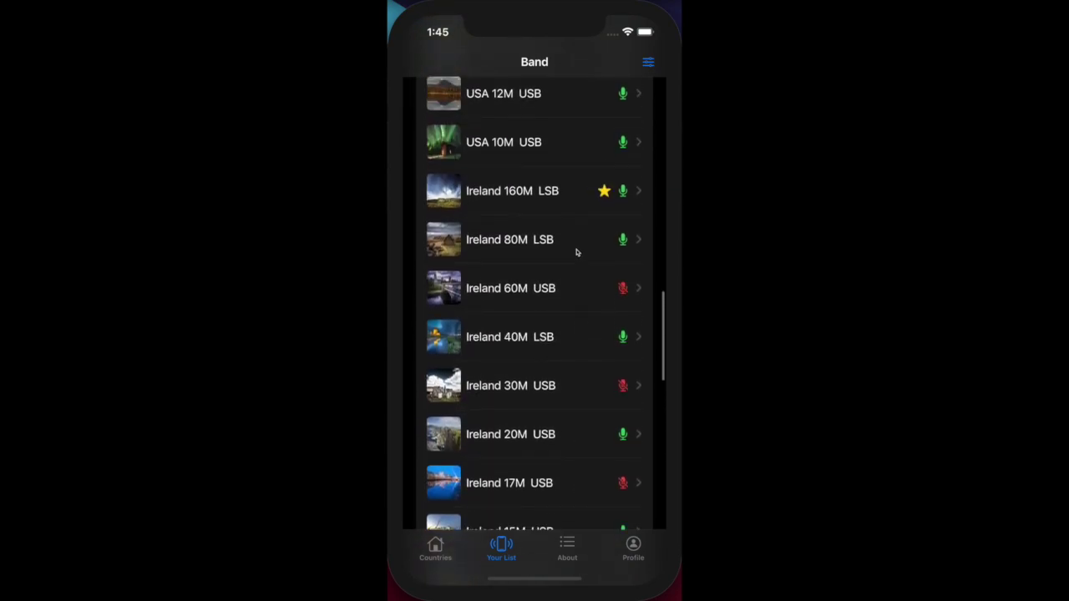
drag(576, 248, 579, 399)
drag(575, 178, 576, 353)
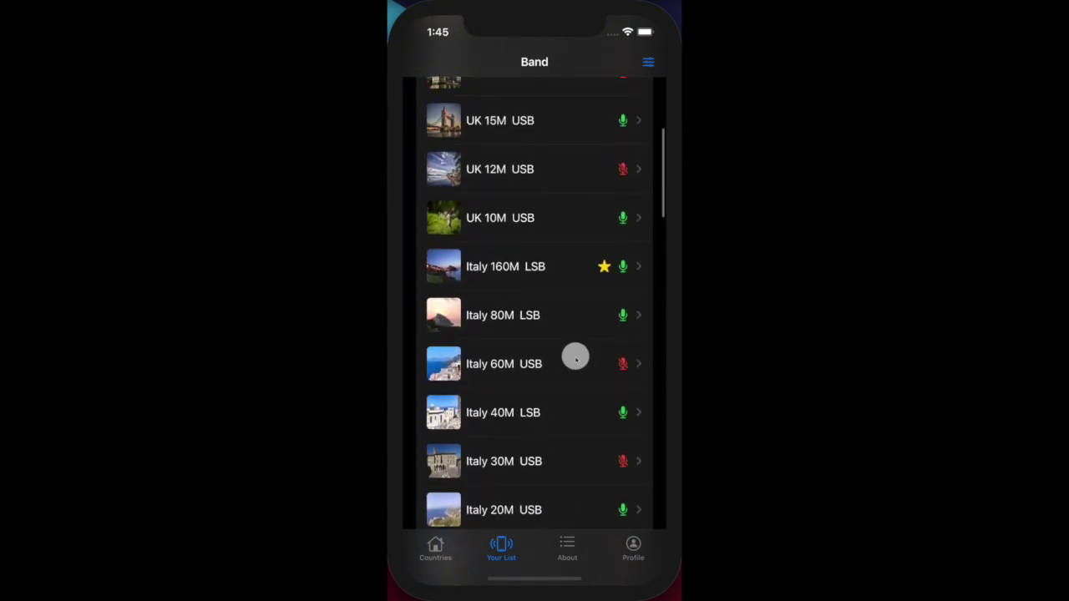
drag(576, 268, 565, 381)
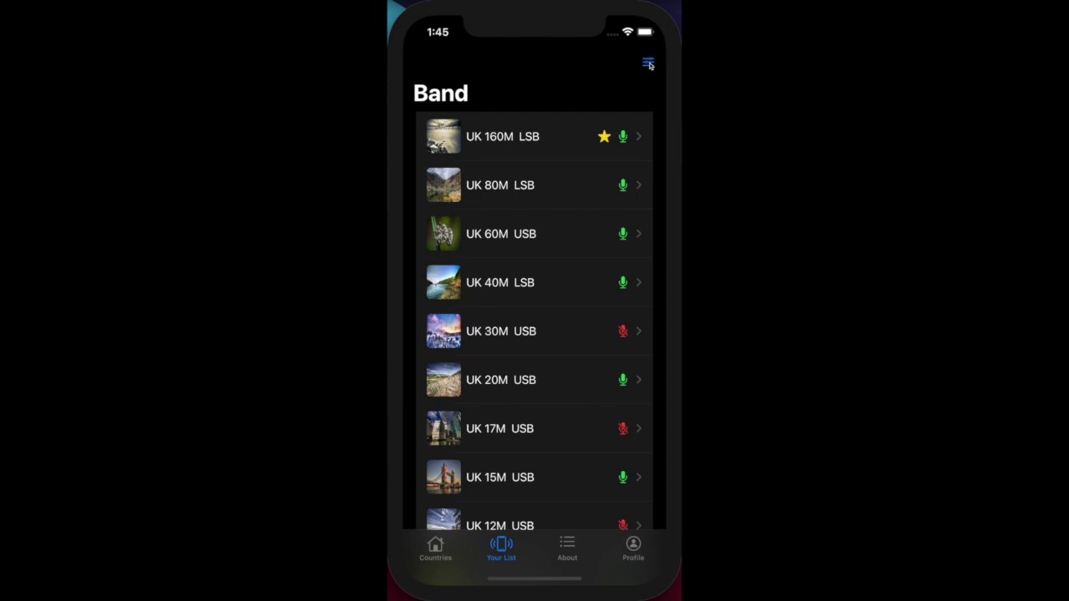
Filter the band list to show only USA bands.
click(648, 65)
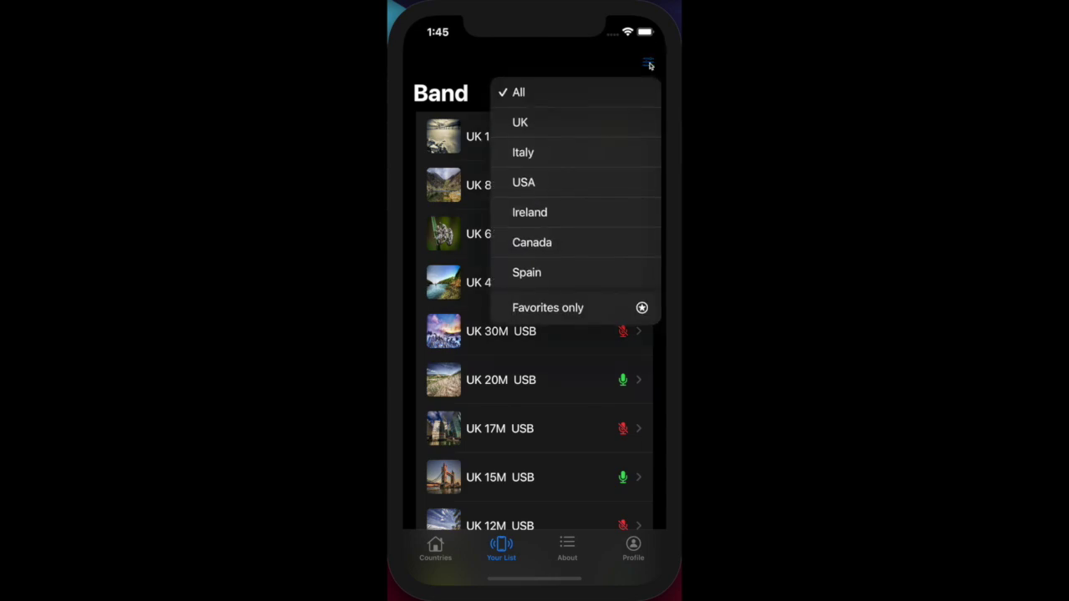
click(525, 181)
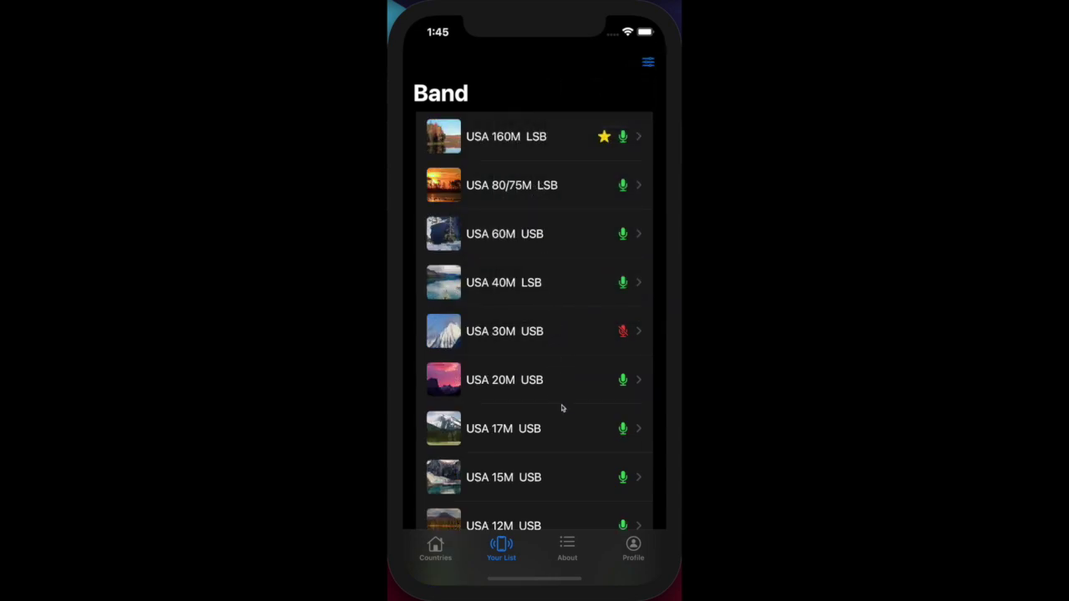
drag(562, 408, 563, 451)
Filter the band list to Canada and look through its bands down to Canada 10M.
click(647, 65)
click(541, 242)
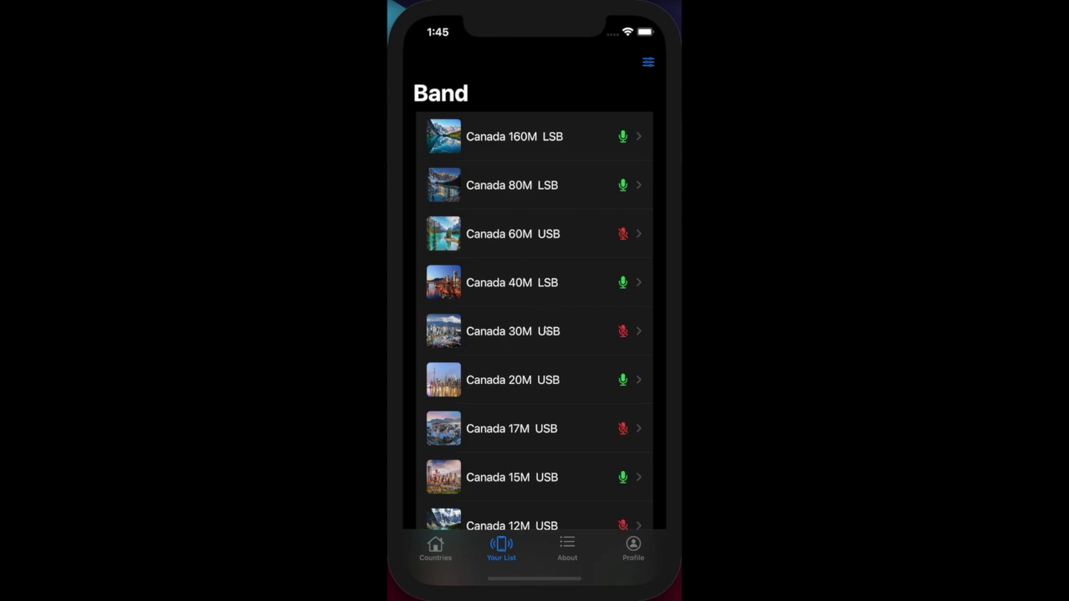
drag(548, 331, 554, 256)
drag(560, 204, 556, 294)
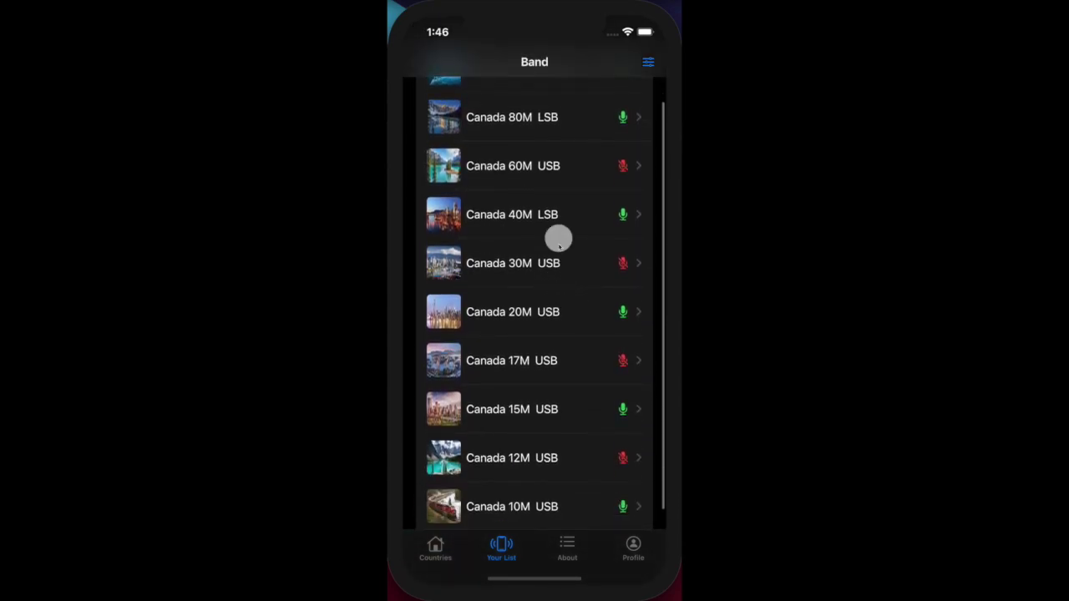
Reset the band list's country filter to All and restrict the list to favourites only.
scroll(596, 119, up, 3)
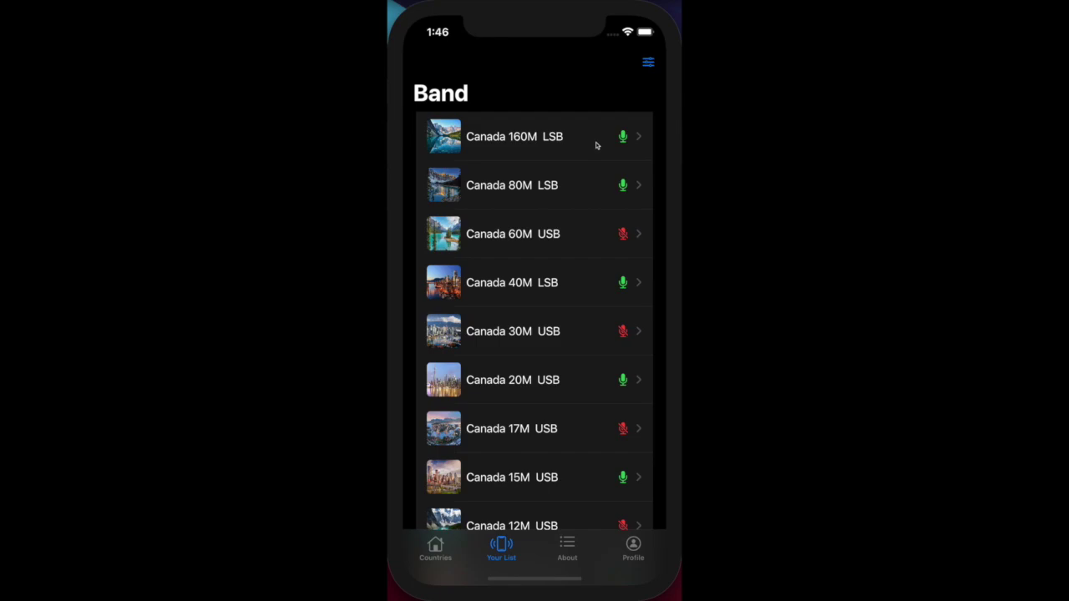
click(647, 65)
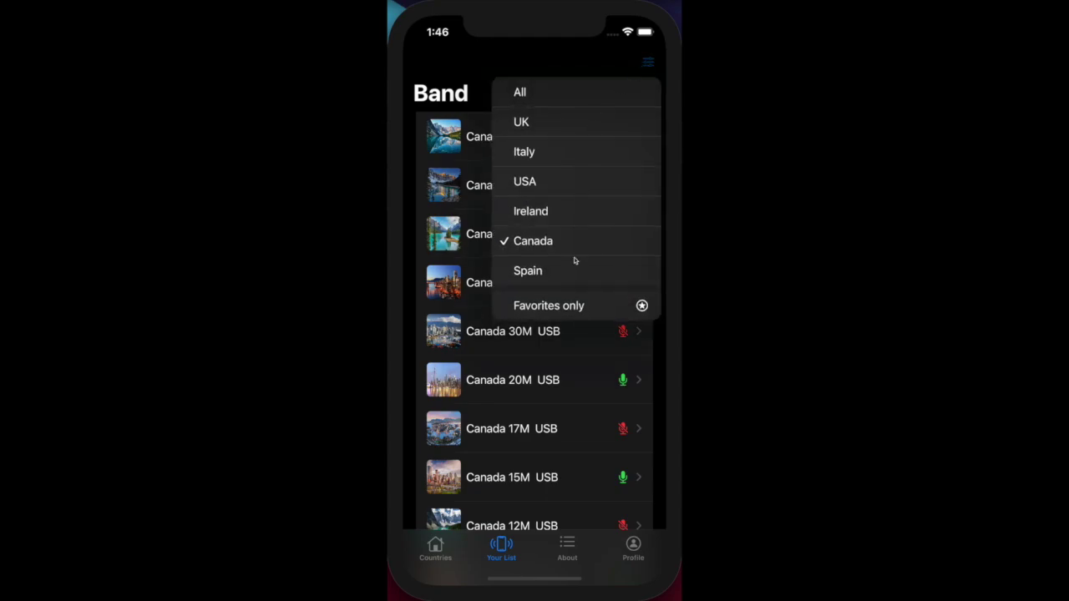
click(539, 97)
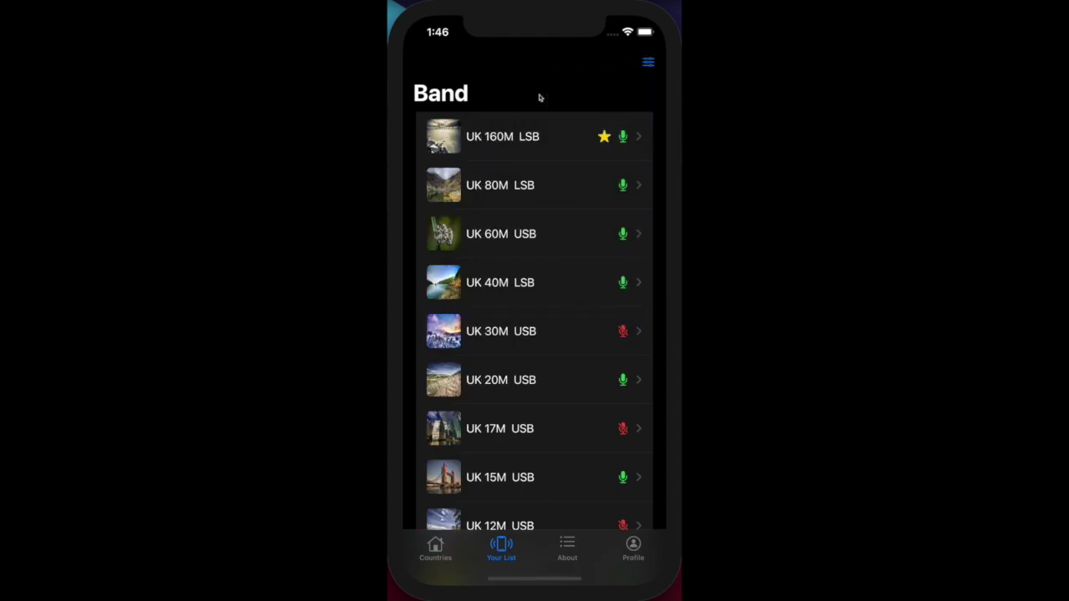
click(643, 67)
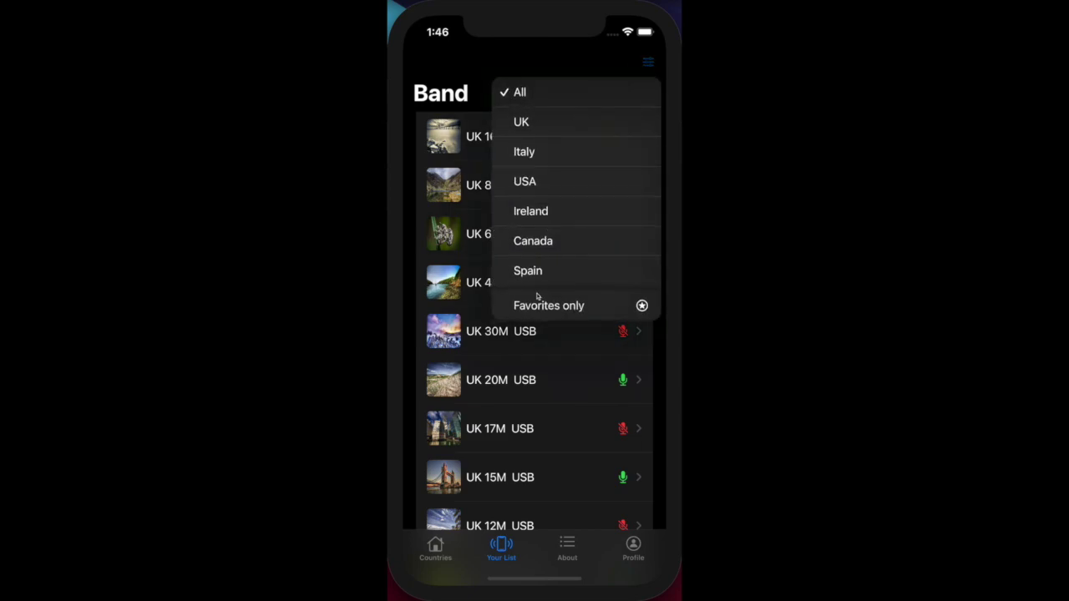
click(548, 305)
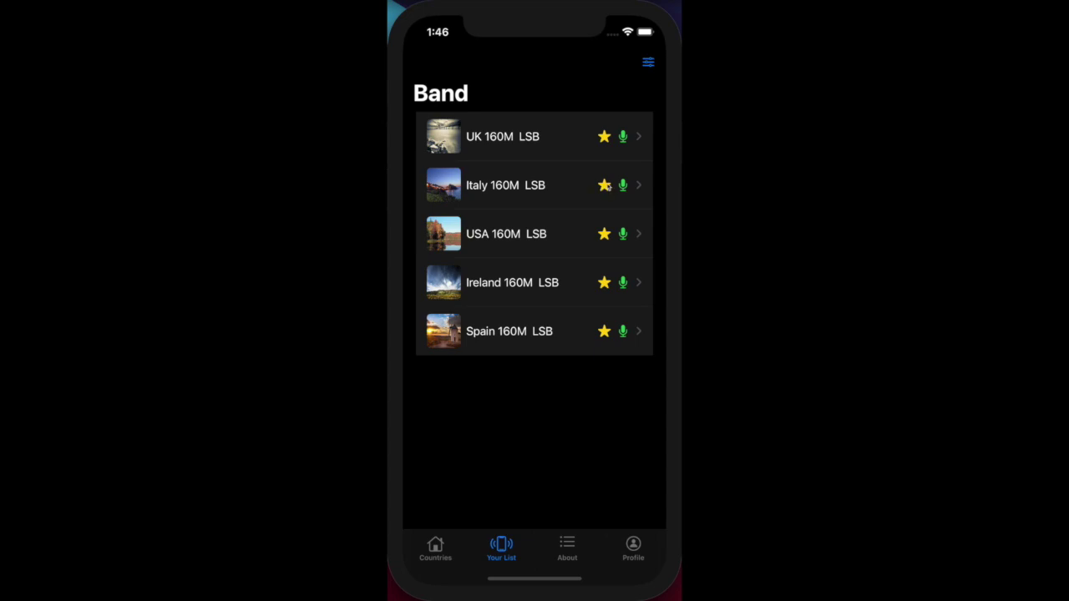
Remove Italy 160M from the favourites on its band page and return to the band list.
click(505, 192)
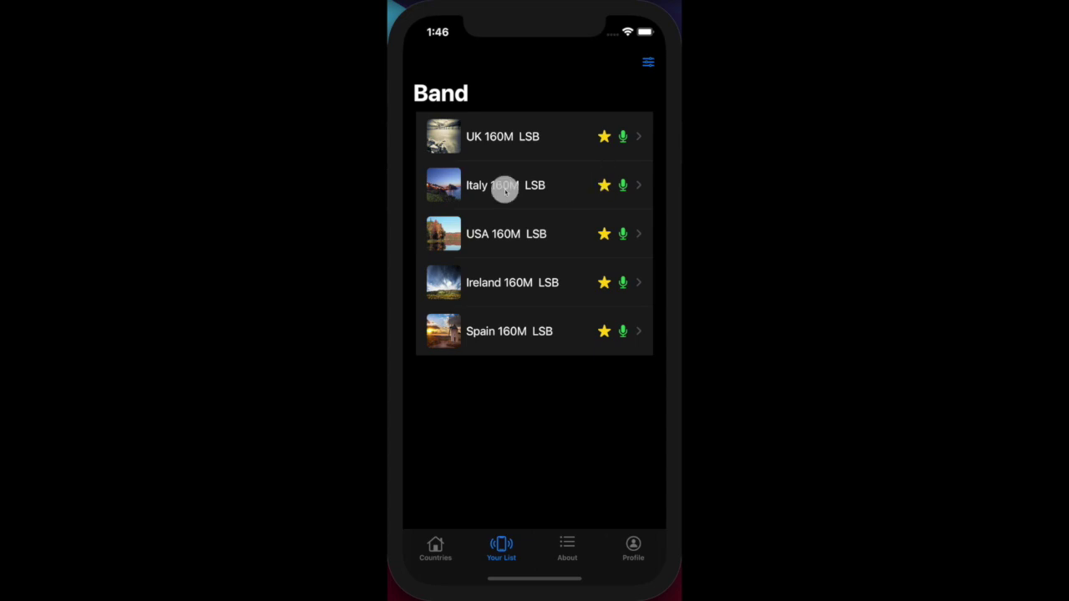
click(544, 215)
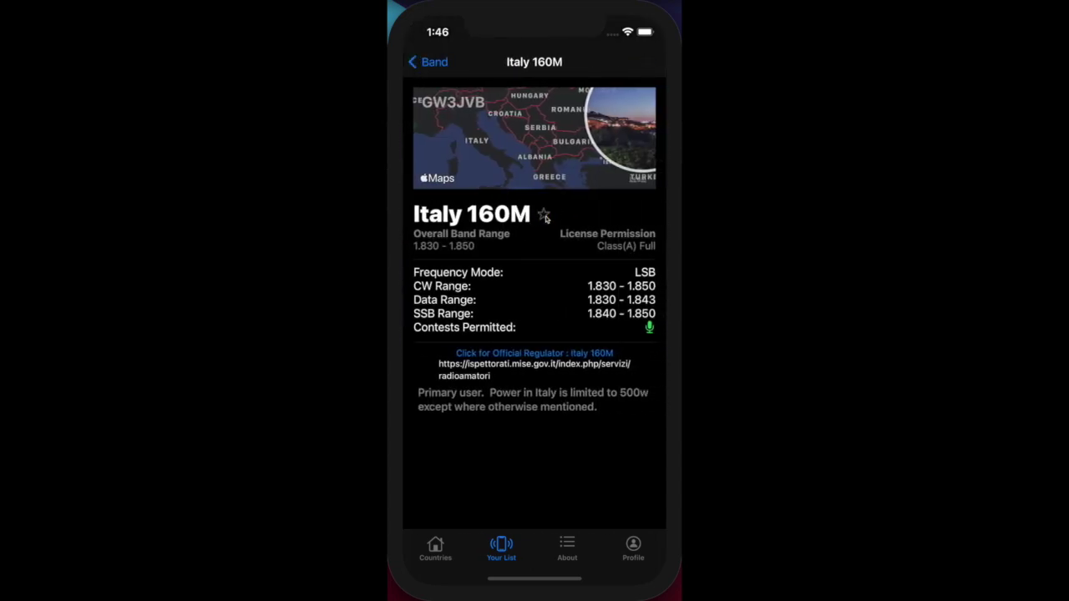
click(436, 64)
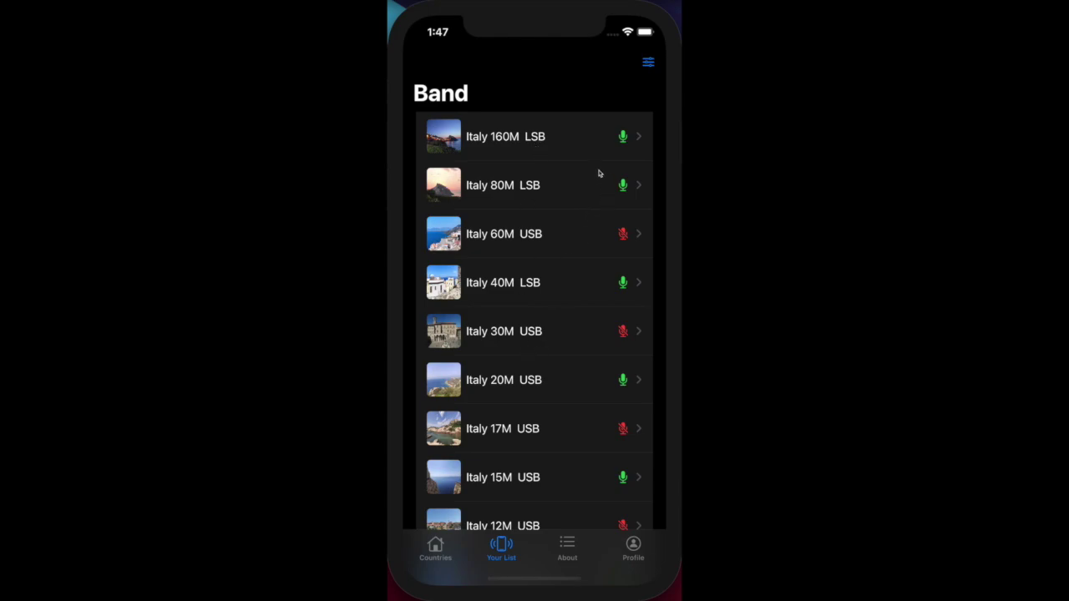
Mark Italy 20M as a favourite on its band page and return to the Italy band list.
mouse_move(574, 392)
mouse_down()
mouse_move(559, 278)
mouse_move(573, 372)
mouse_up()
drag(538, 316, 537, 227)
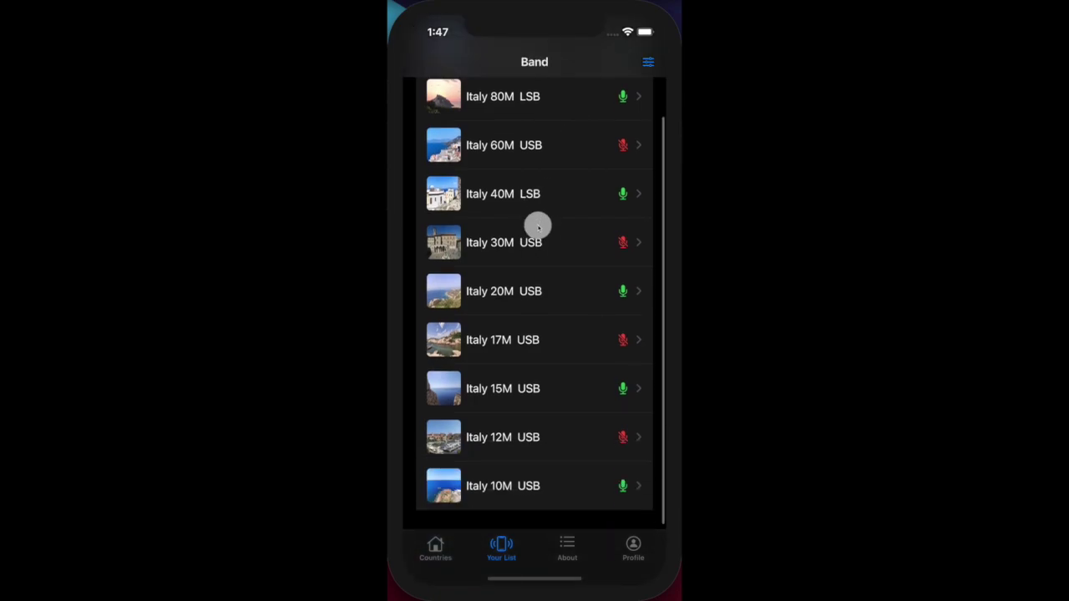
click(524, 292)
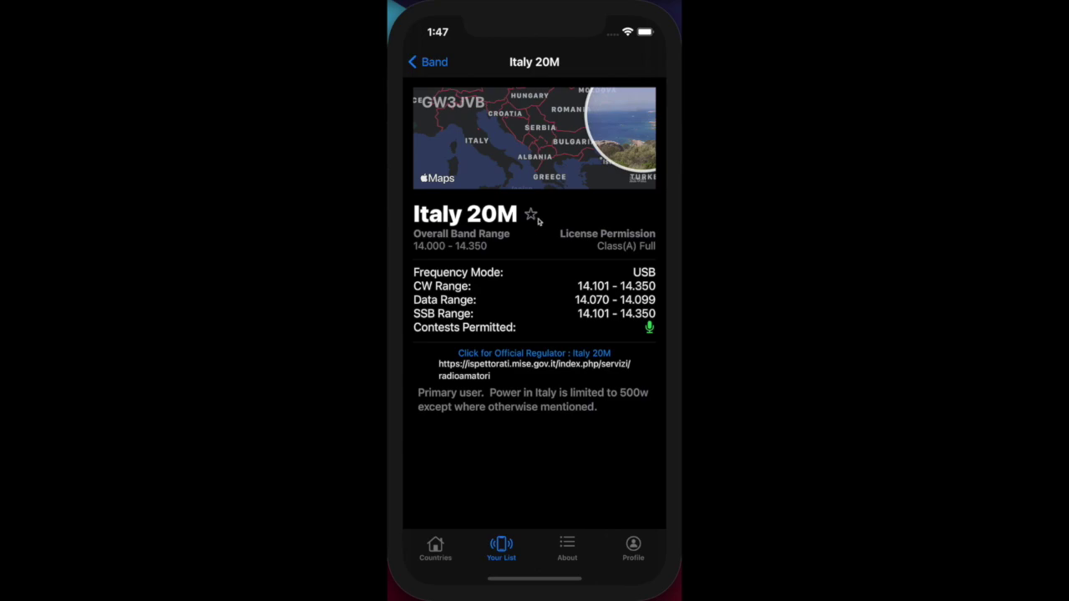
click(530, 216)
click(430, 62)
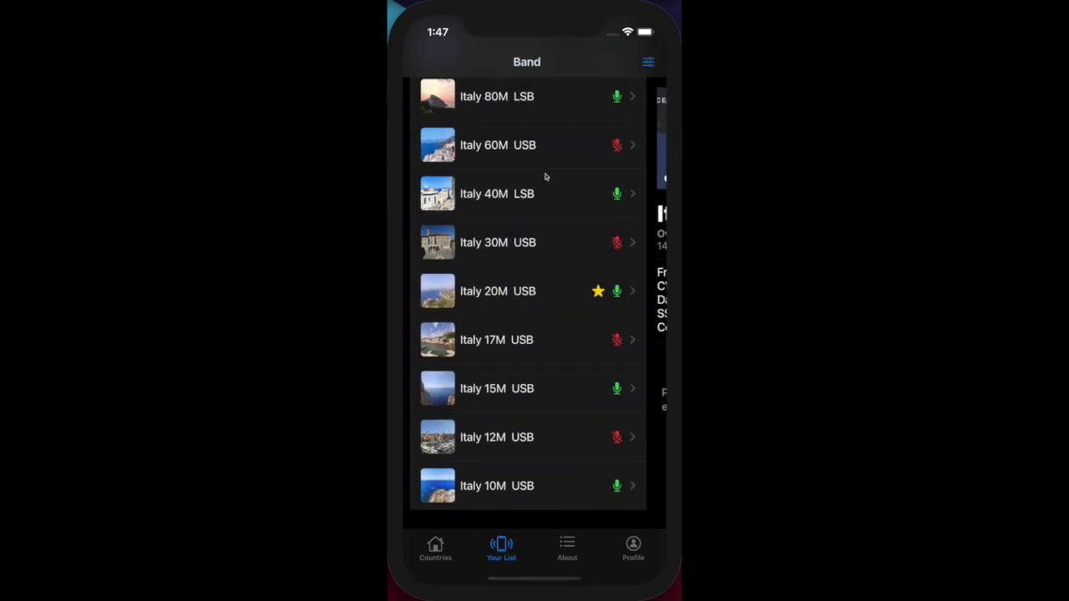
Restrict the Italy band list to favourites only, and widen the country filter to All.
click(646, 61)
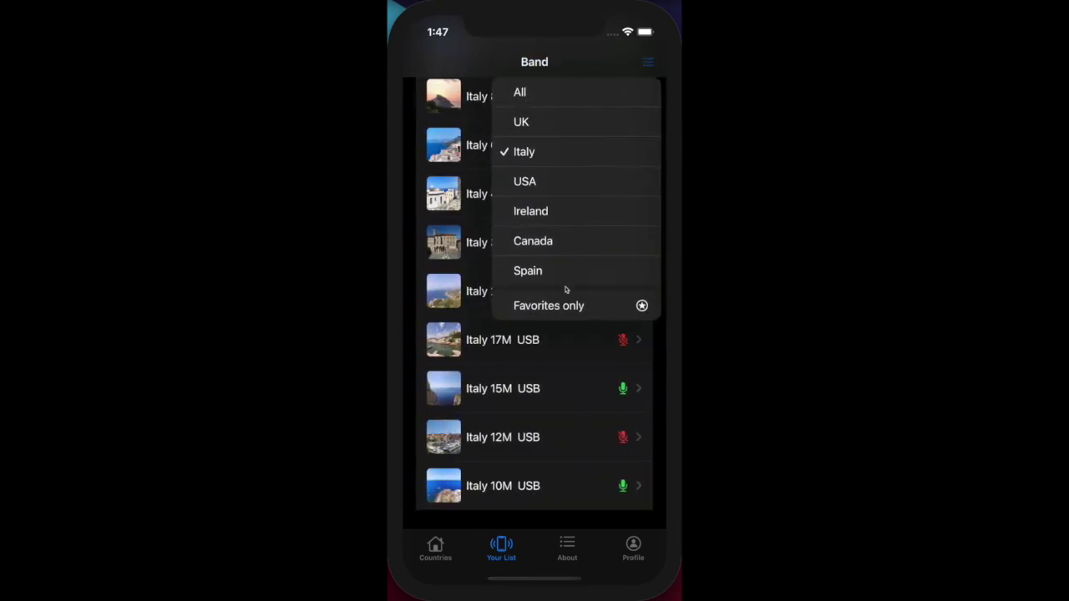
click(563, 309)
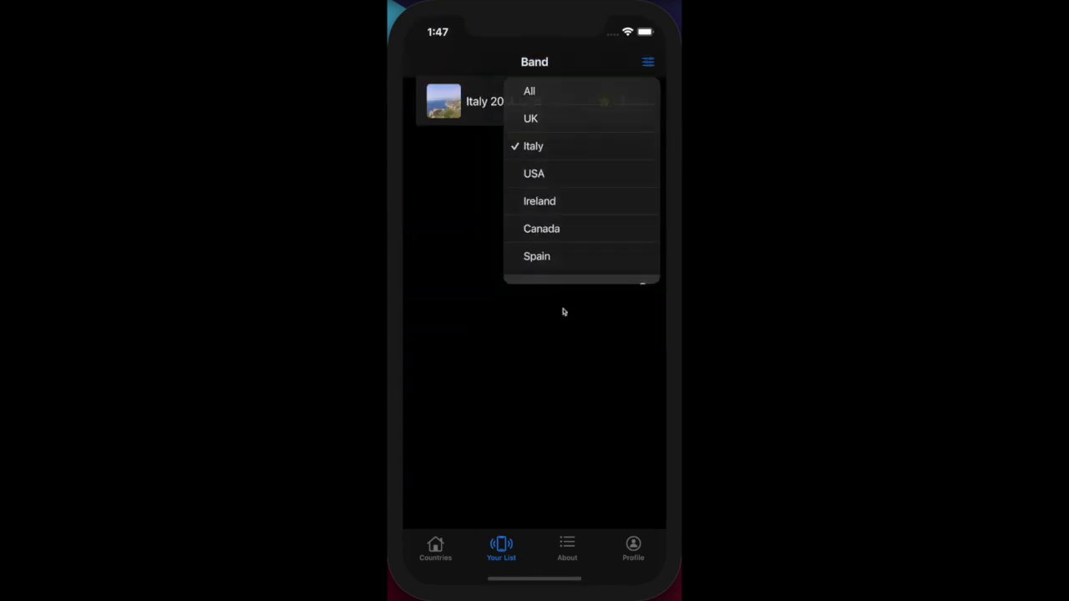
click(647, 62)
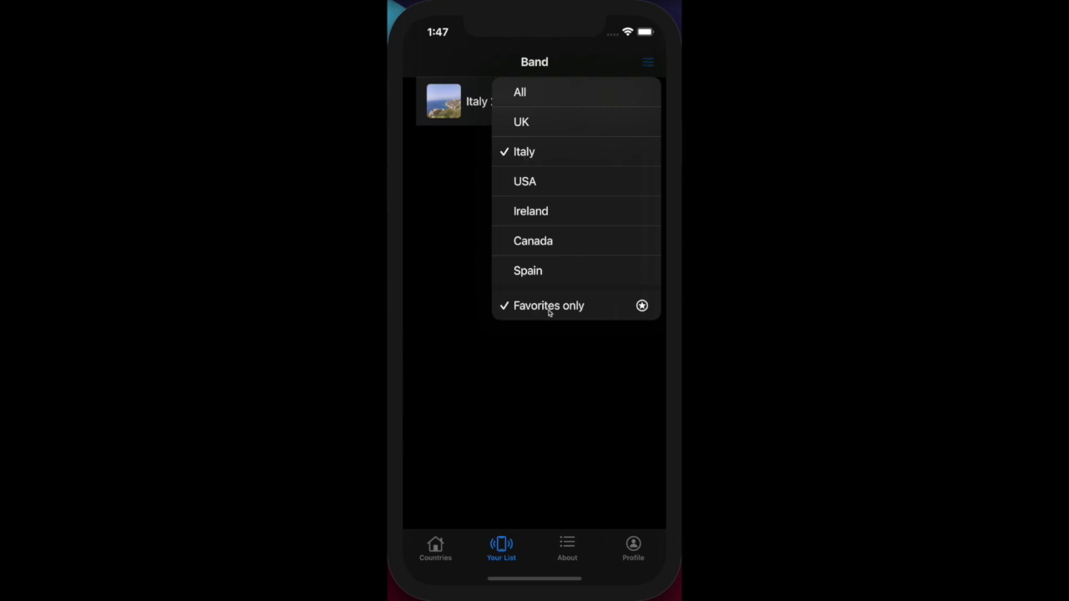
click(526, 100)
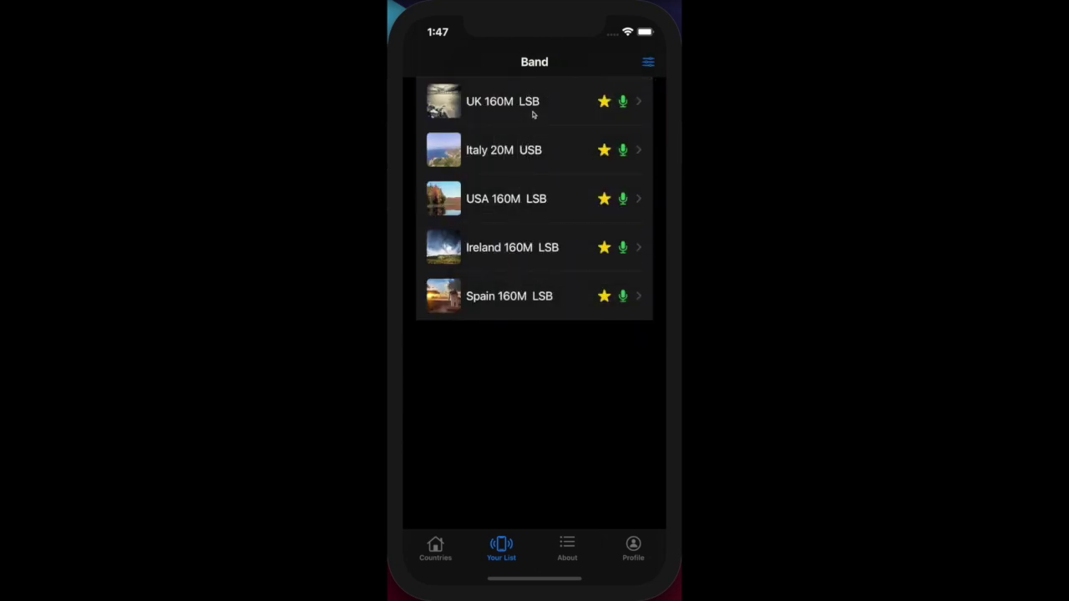
Turn off the favourites-only filter, mark UK 60M as a favourite and return to the band list.
click(648, 62)
click(584, 308)
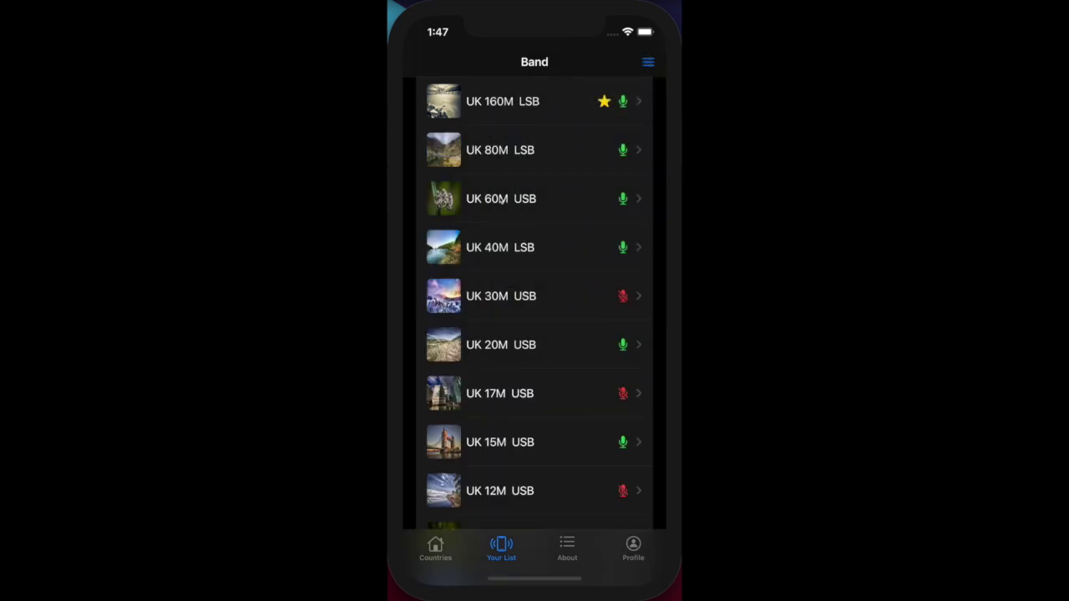
click(500, 200)
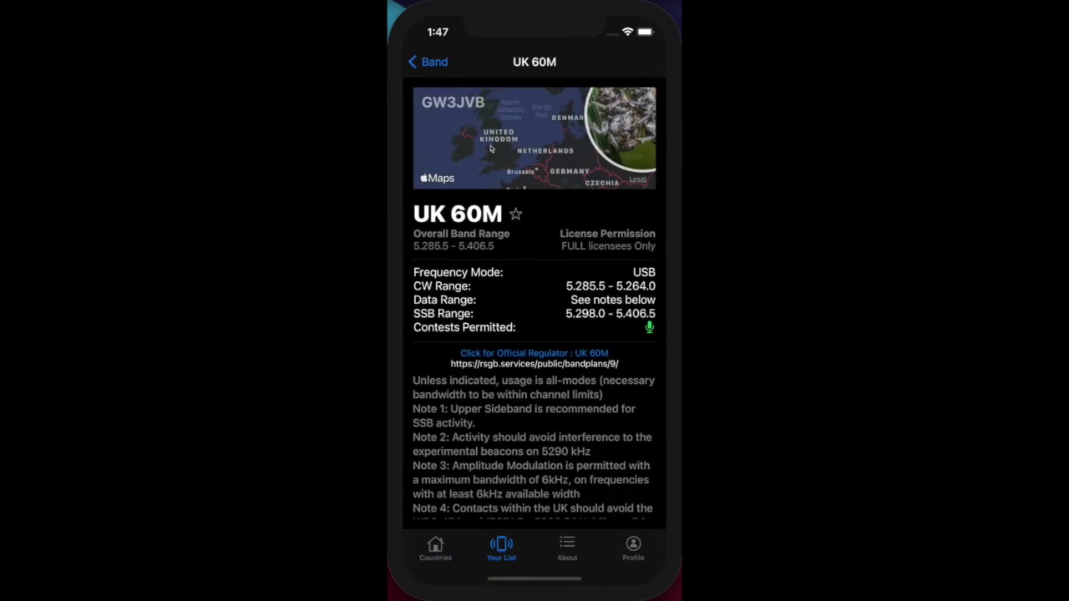
click(516, 214)
click(434, 61)
Show only the favourite bands across all countries, and check the active filter options.
click(647, 65)
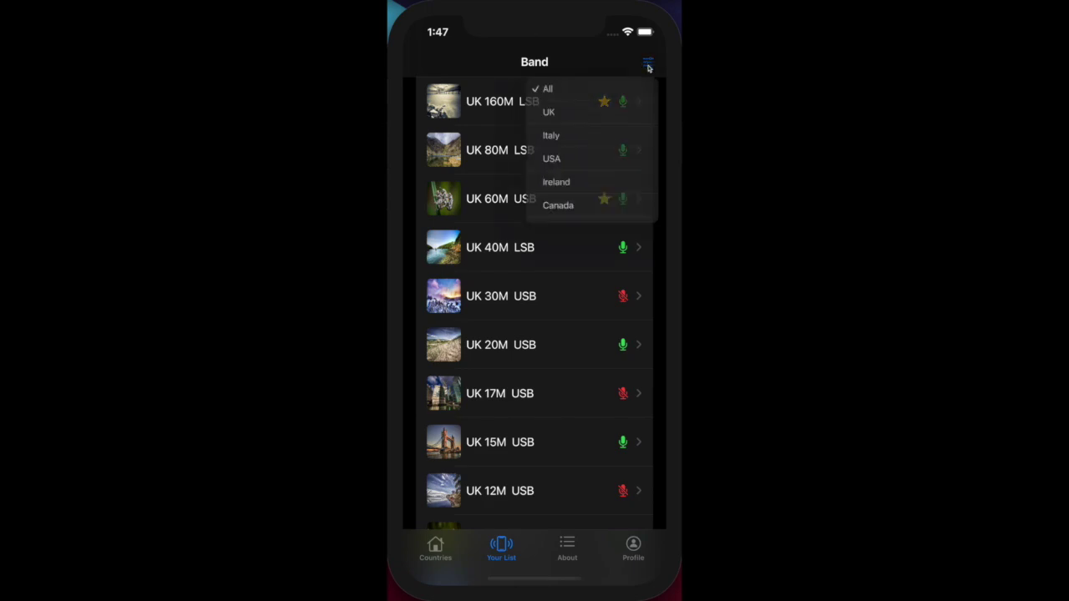
click(585, 305)
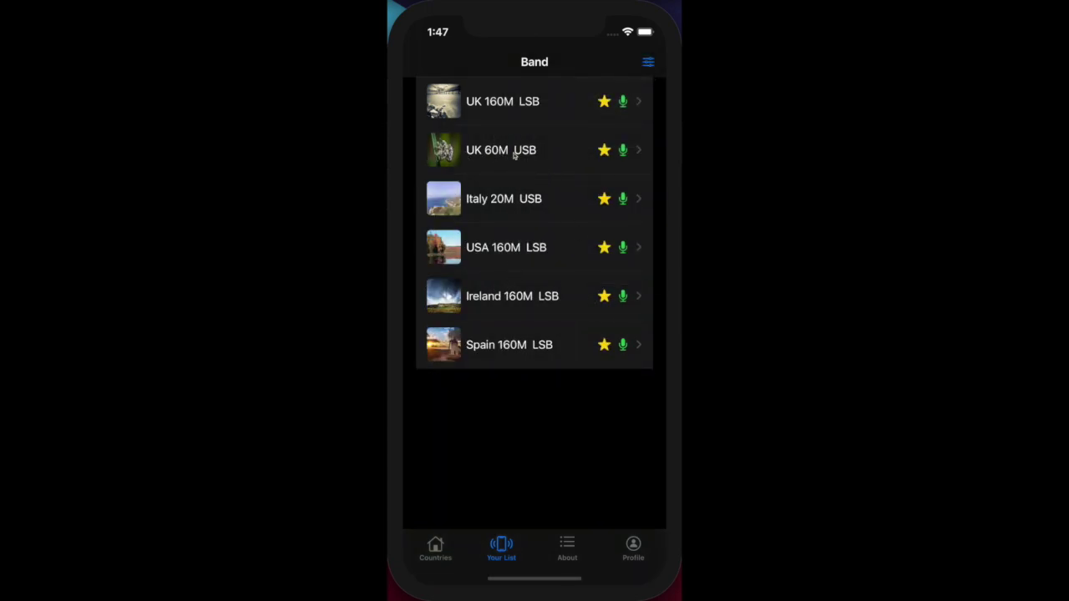
click(648, 63)
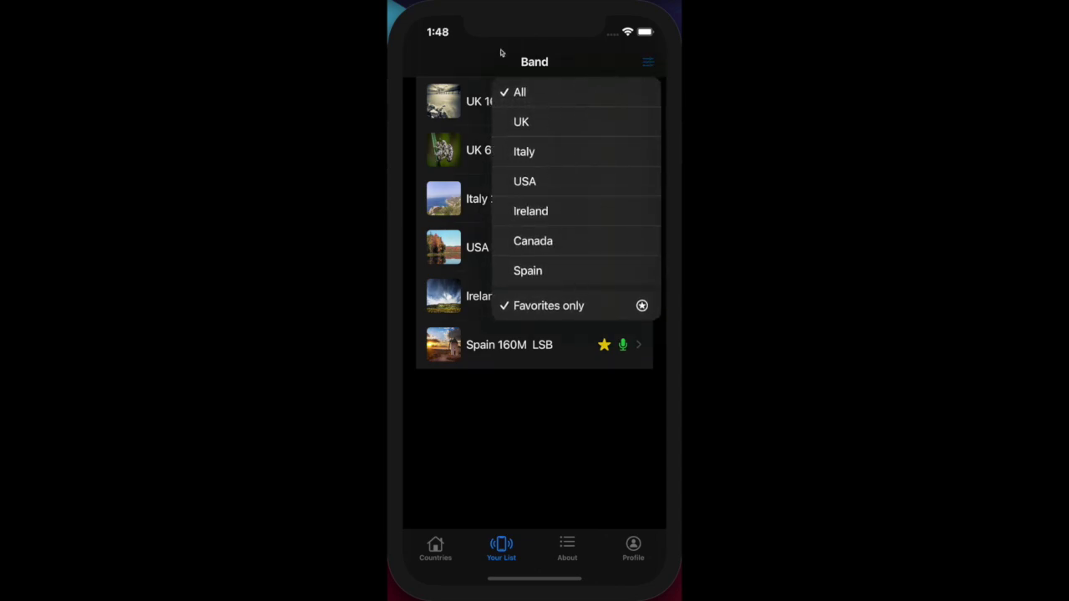
click(436, 549)
Go to the Countries overview and open the Canada 10M band page at the end of the Canada row.
click(436, 549)
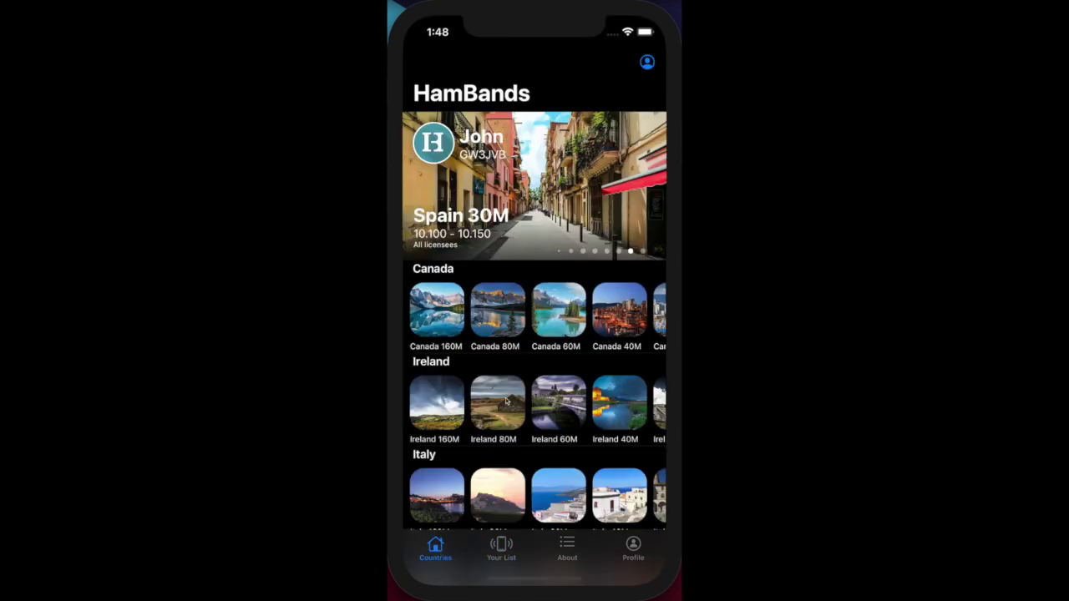
drag(548, 432, 582, 393)
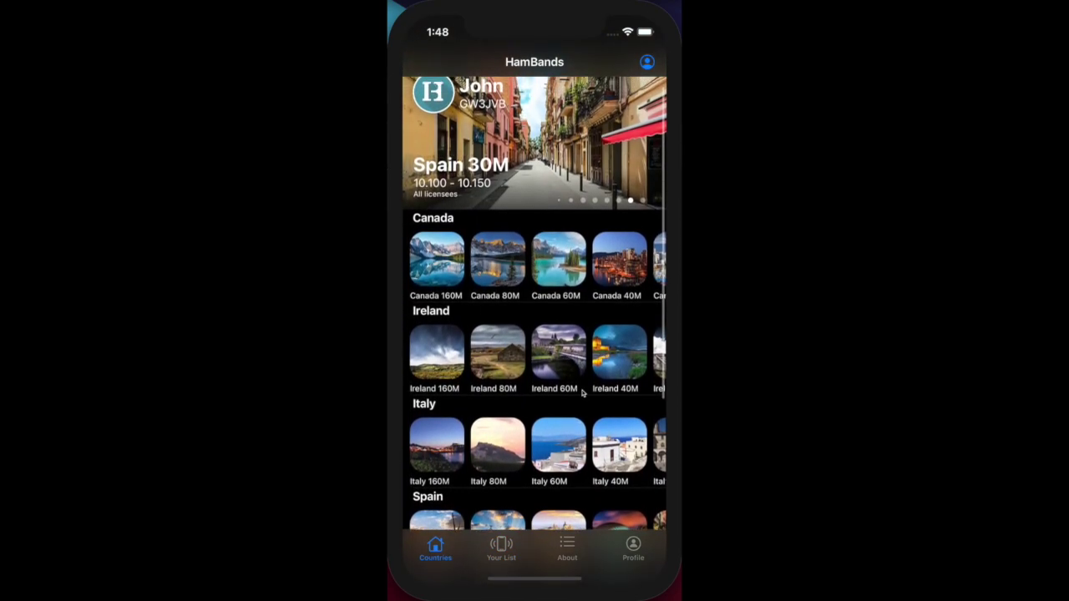
drag(607, 272, 554, 255)
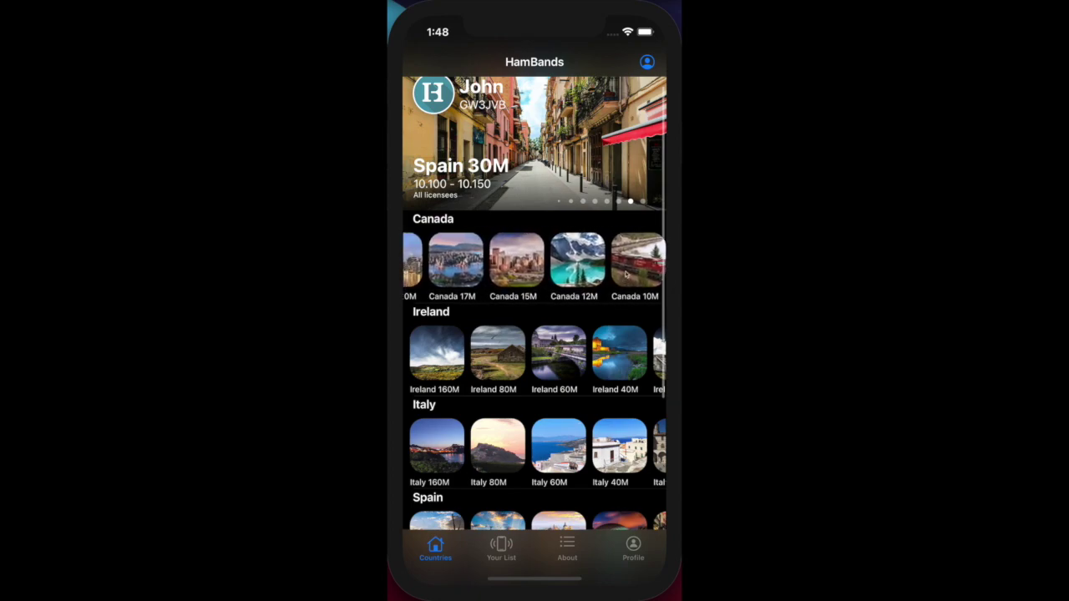
click(625, 274)
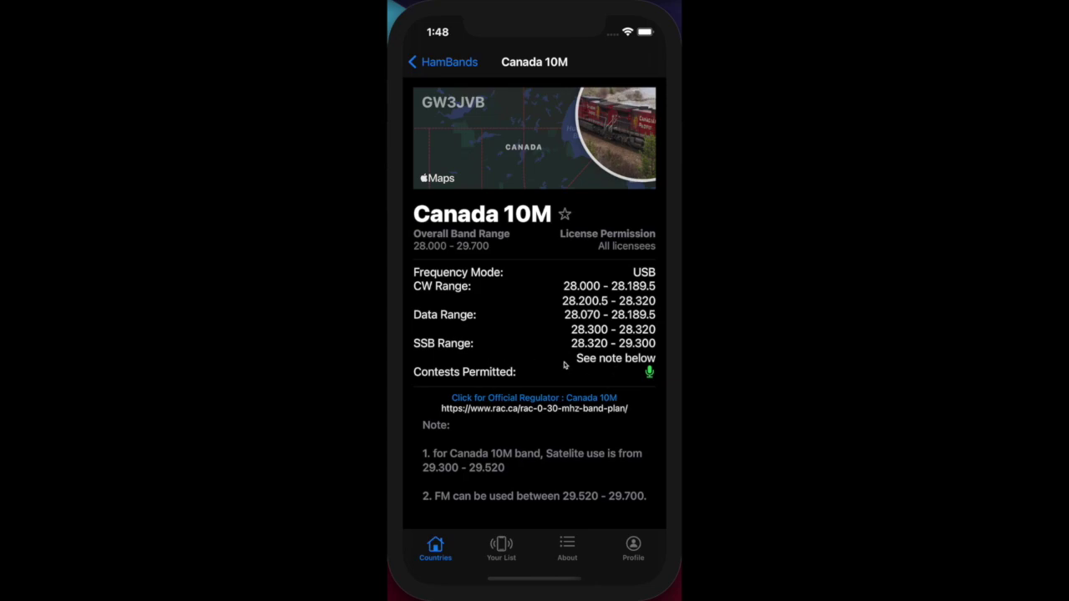
Read the Canada 10M notes, visit the official regulator's site at rac.ca, and return to the Countries overview.
drag(557, 469, 557, 384)
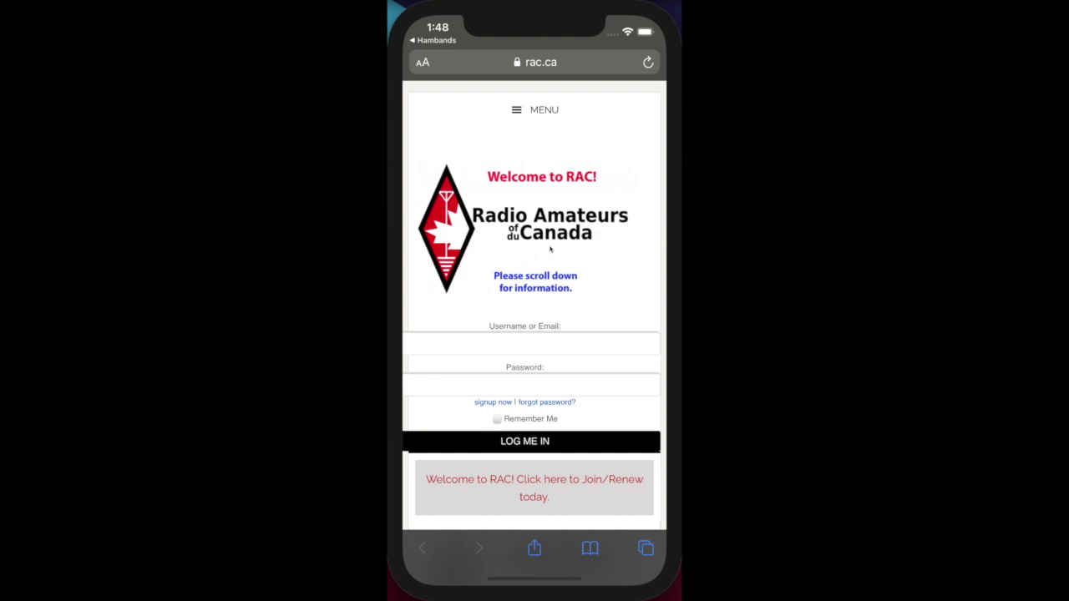
click(436, 40)
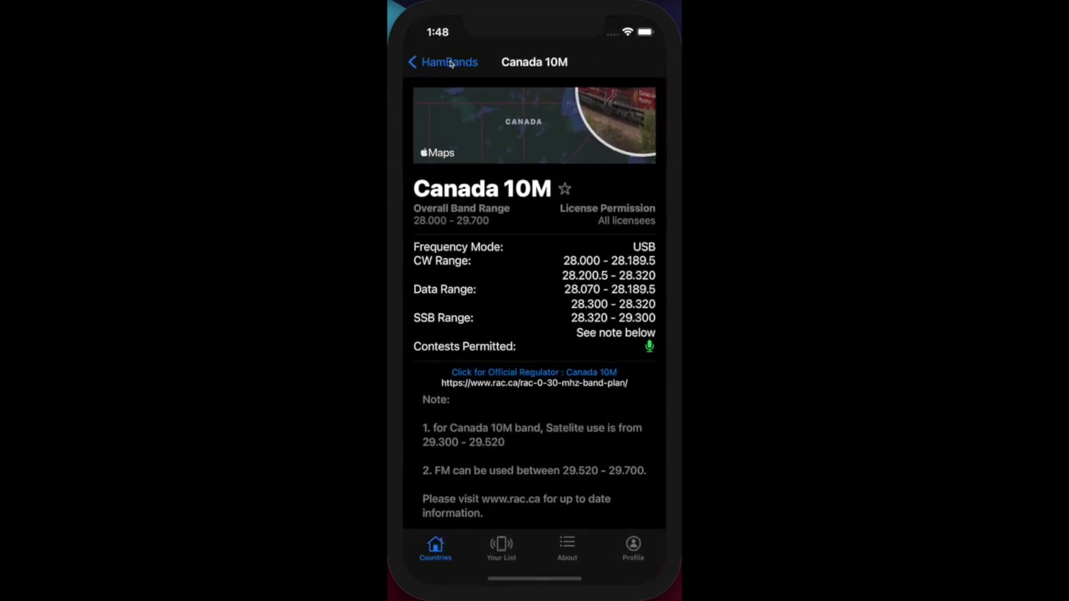
click(444, 62)
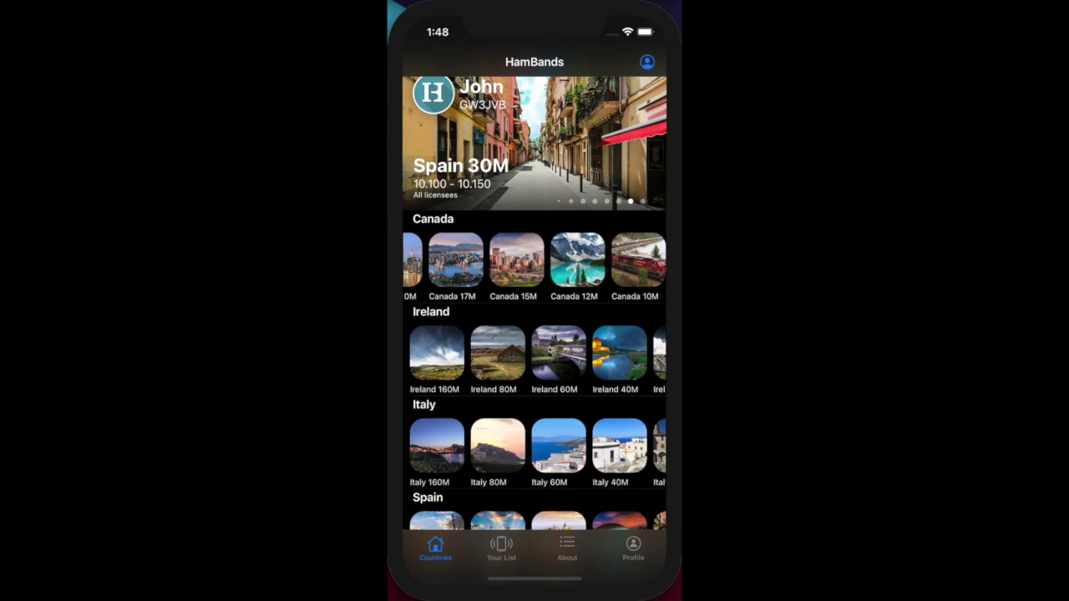
Open the UK 40M band page, view its official regulator's band plan on rsgb.services, and return to the top of the Countries overview.
drag(552, 414, 539, 306)
click(618, 389)
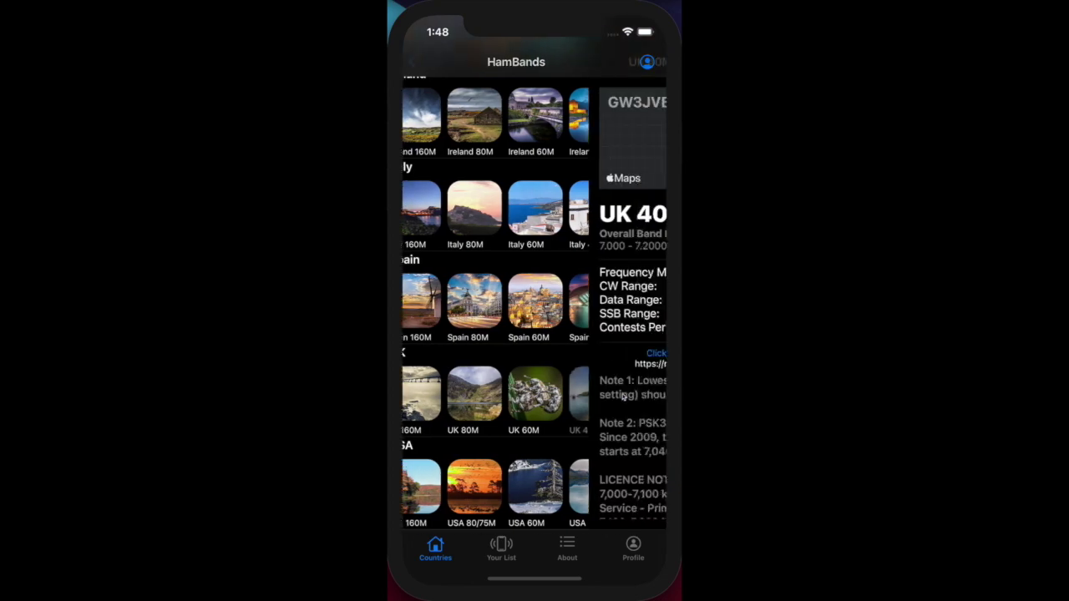
click(544, 354)
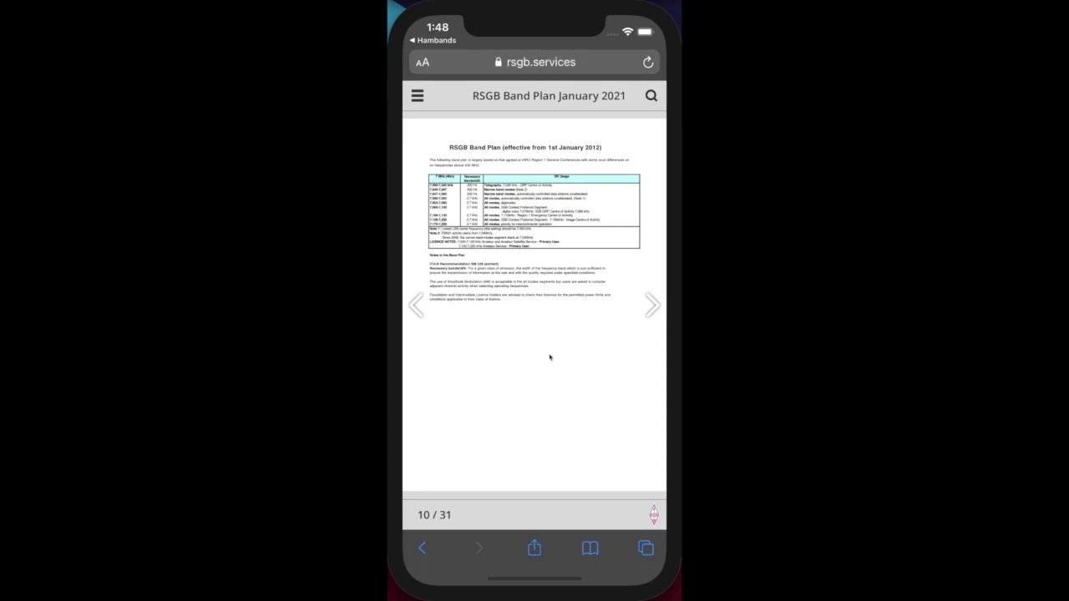
click(437, 40)
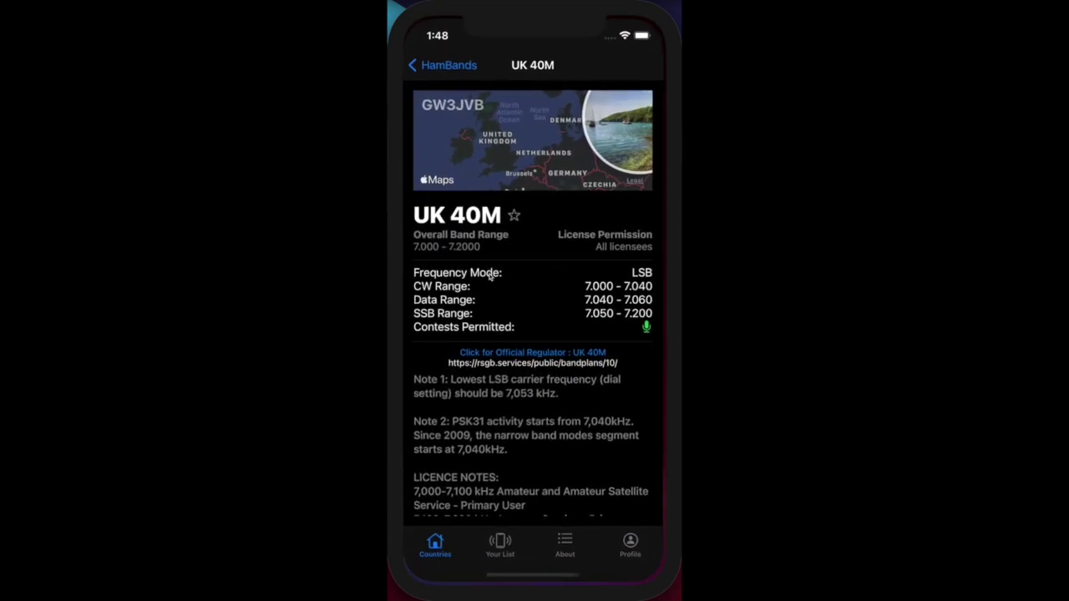
click(449, 62)
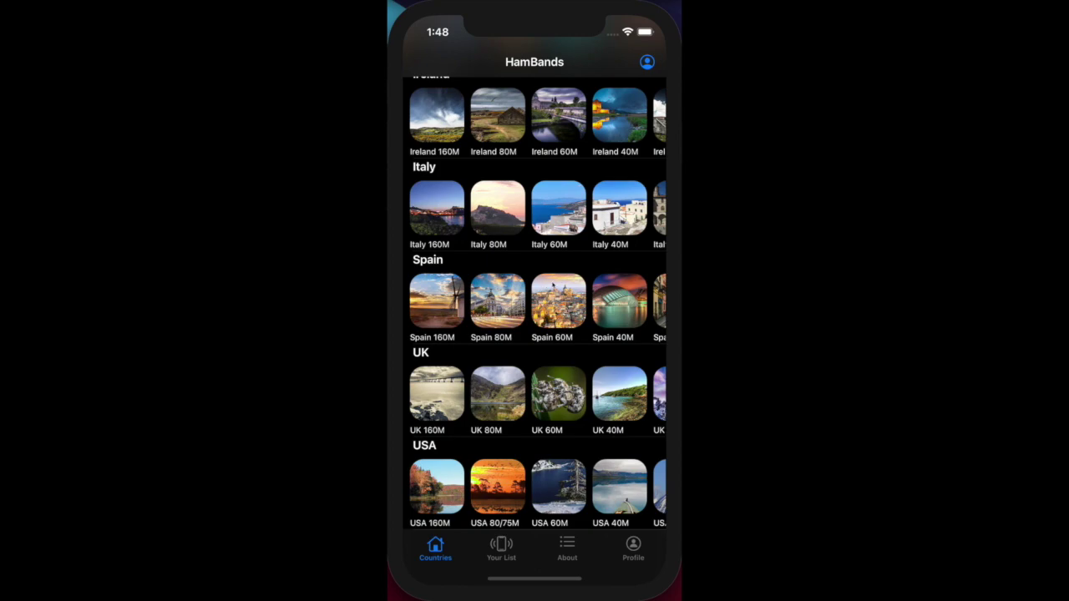
scroll(543, 267, up, 5)
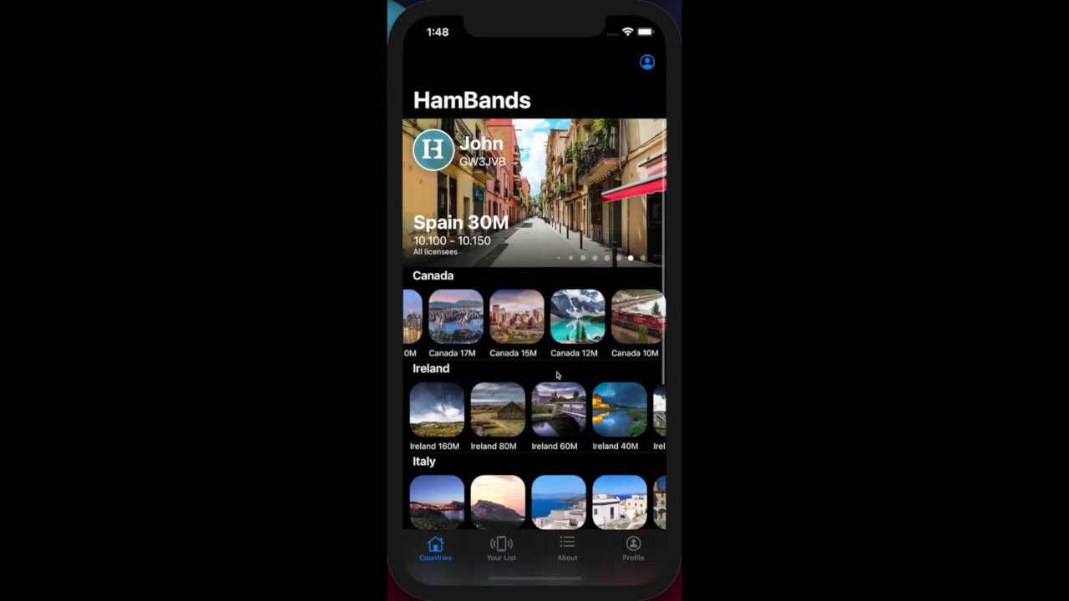